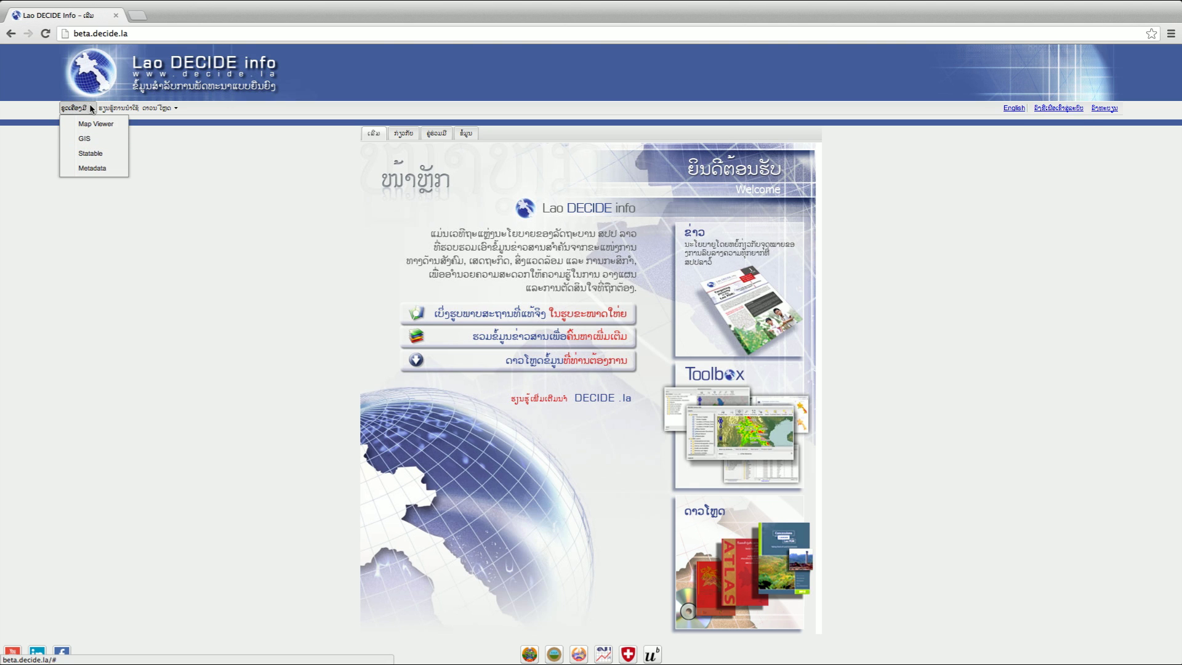
- Open the GIS tool and add the poverty rate layer (ອັດຕາຄວາມທຸກຍາກ) from the 2005 population census to the map
click(89, 106)
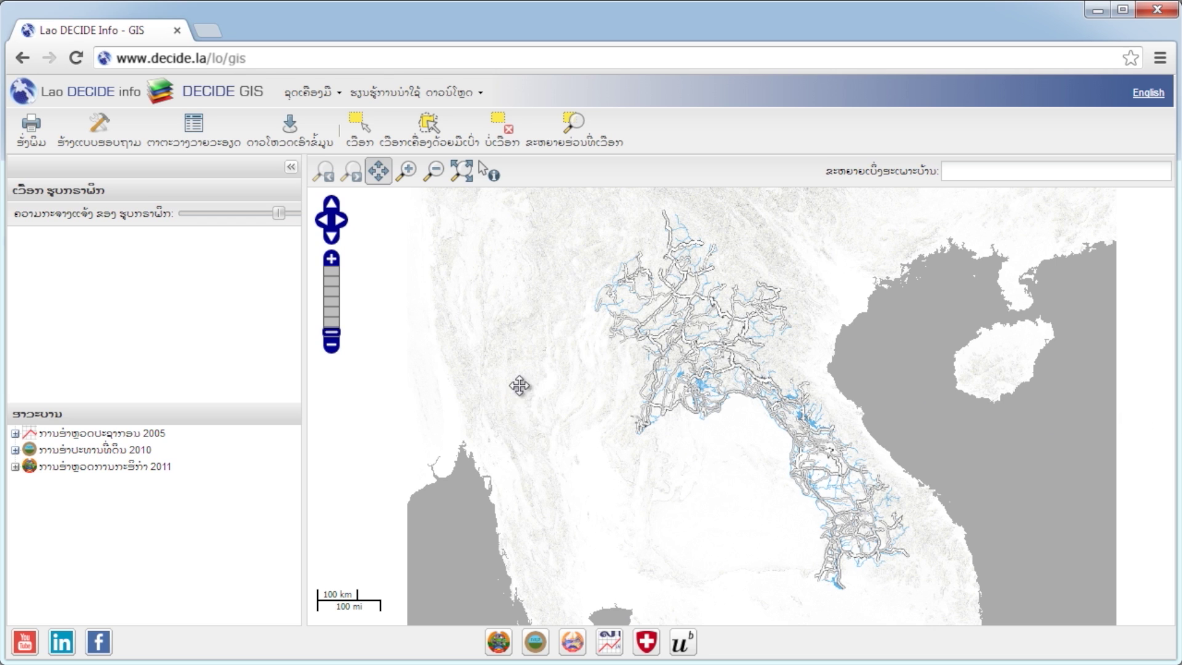
click(15, 434)
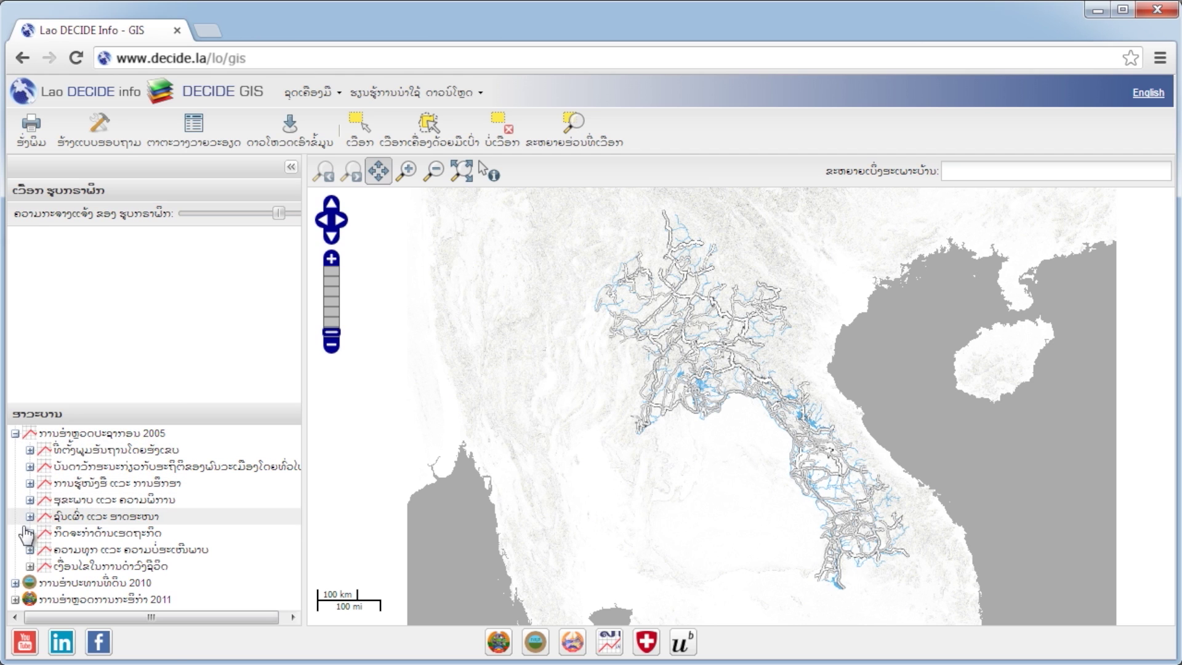
click(30, 550)
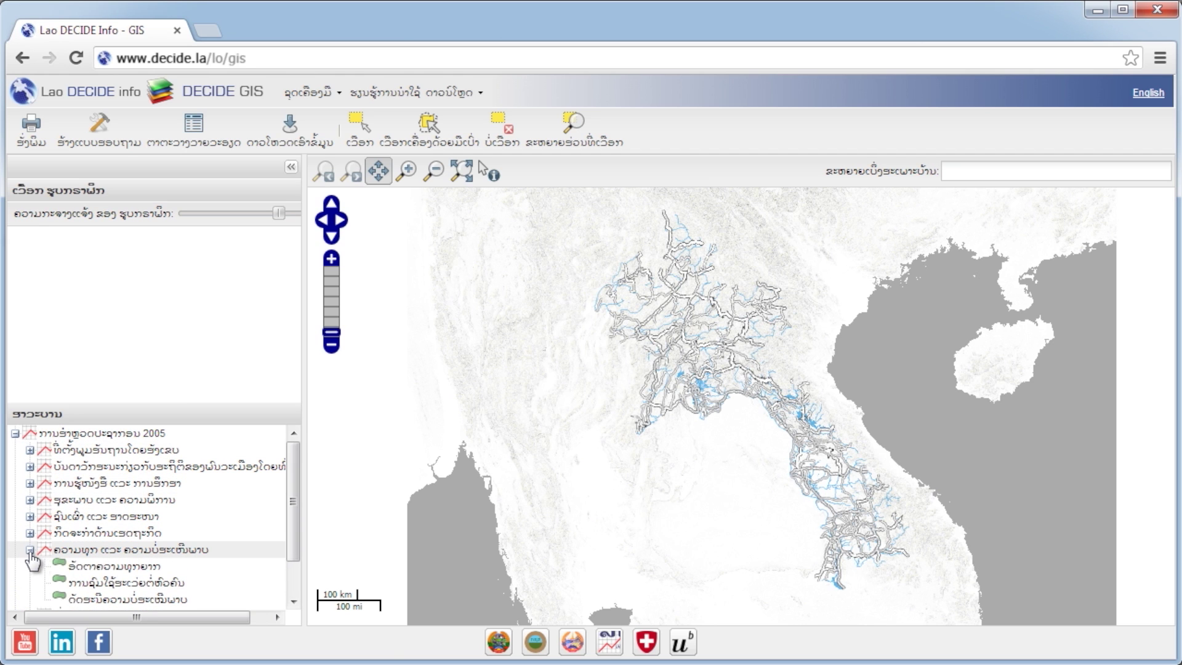
click(109, 570)
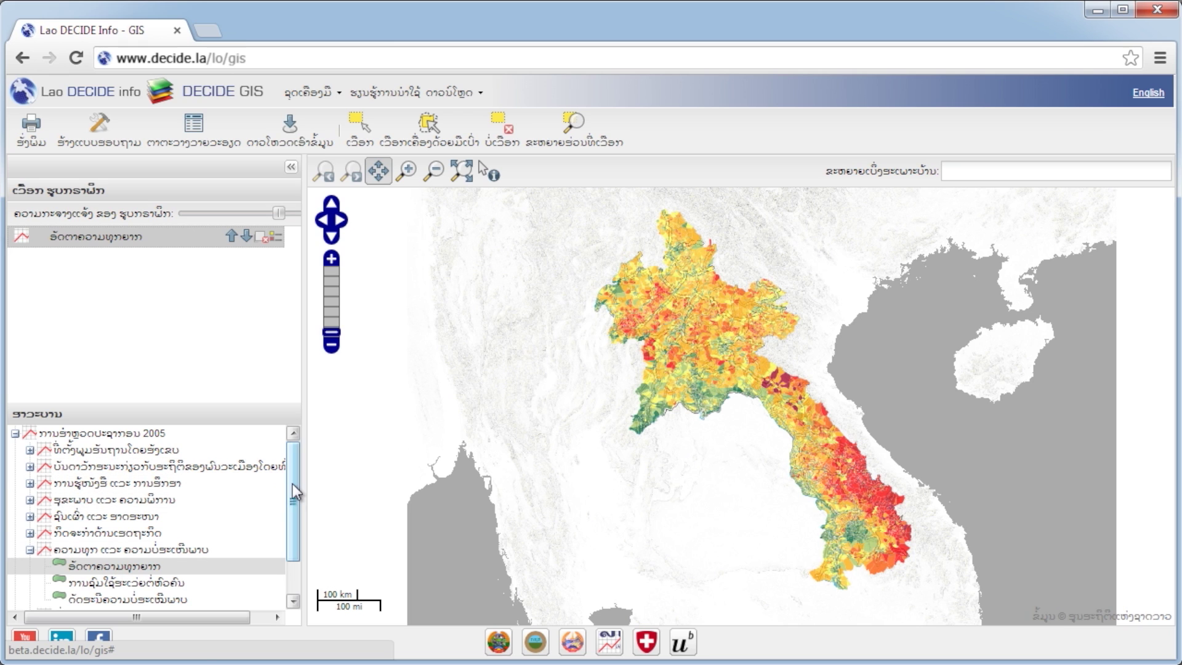
- Add the forestry products (ຜະລິດຕະພັນປ່າໄມ້) and agricultural products (ຜົນຜະລິດກະສິກຳ) layers from the 2010 land concession group
scroll(293, 482, down, 2)
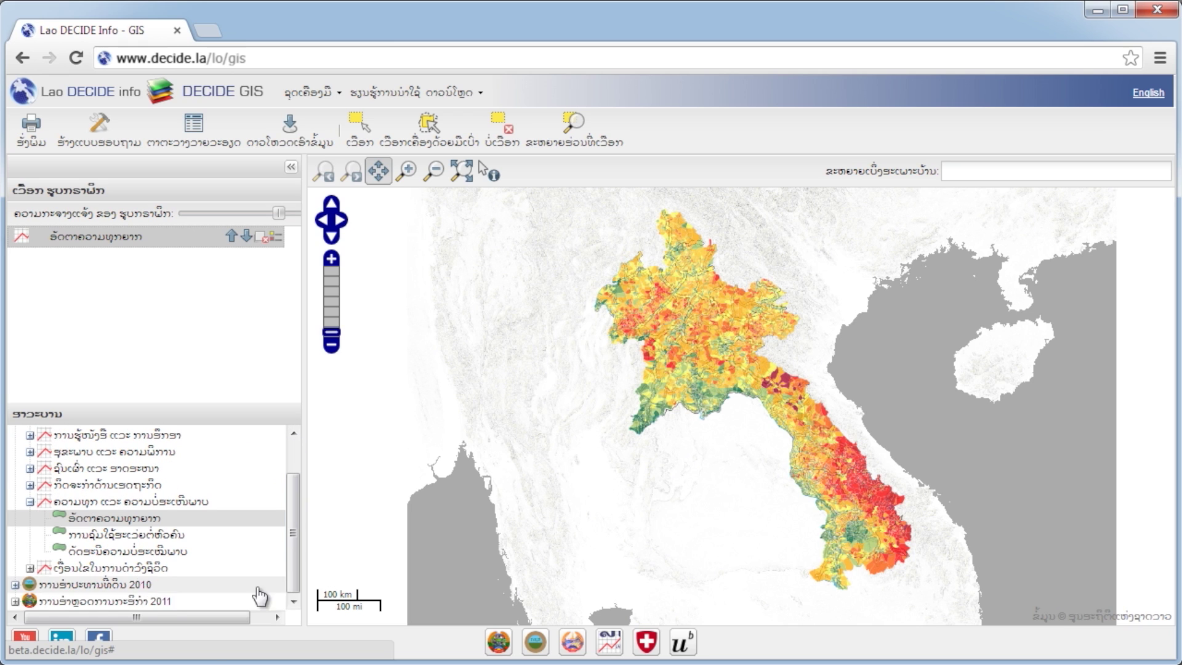
click(15, 584)
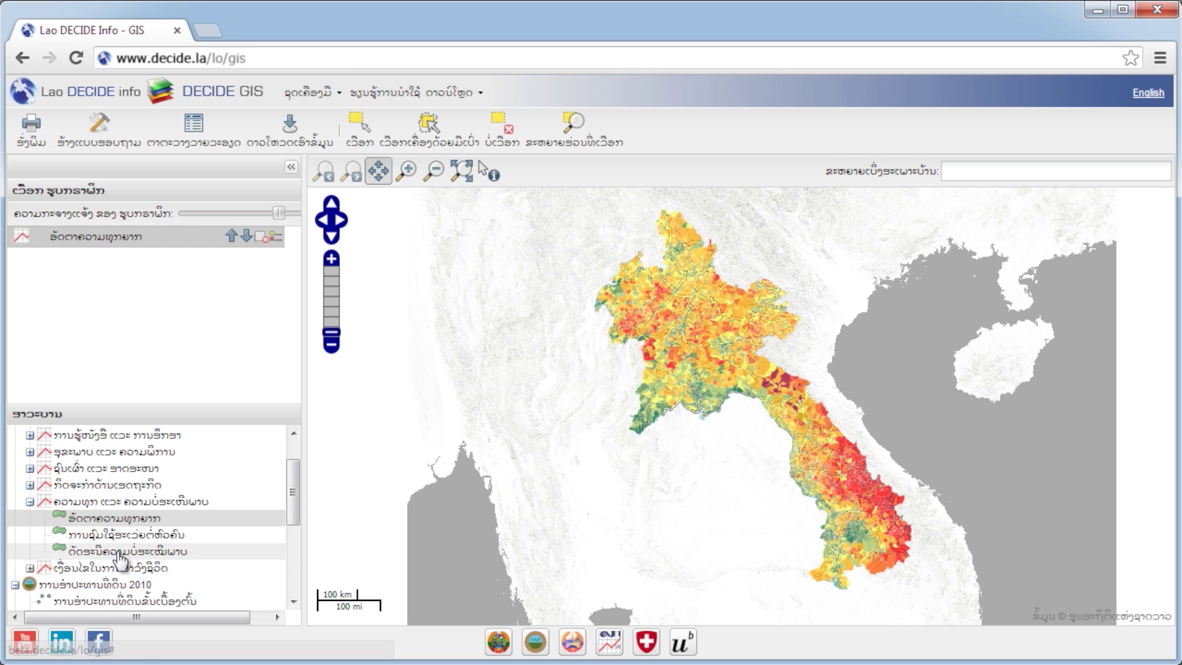
scroll(294, 517, down, 1)
scroll(294, 517, down, 3)
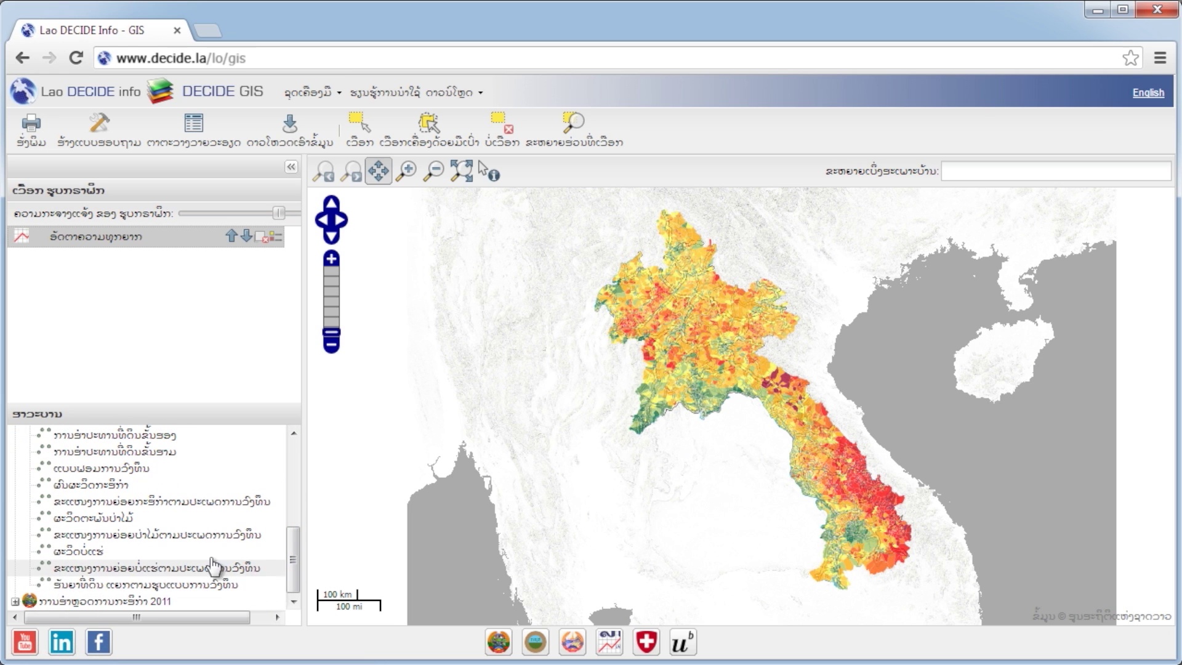
click(134, 518)
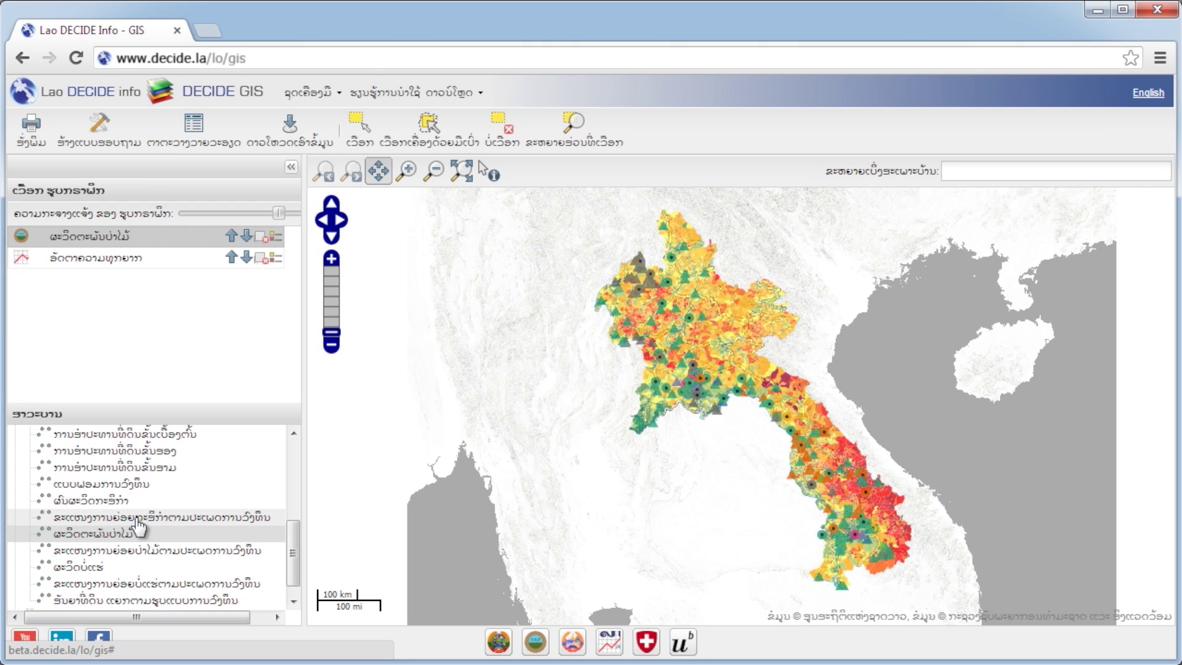
click(109, 501)
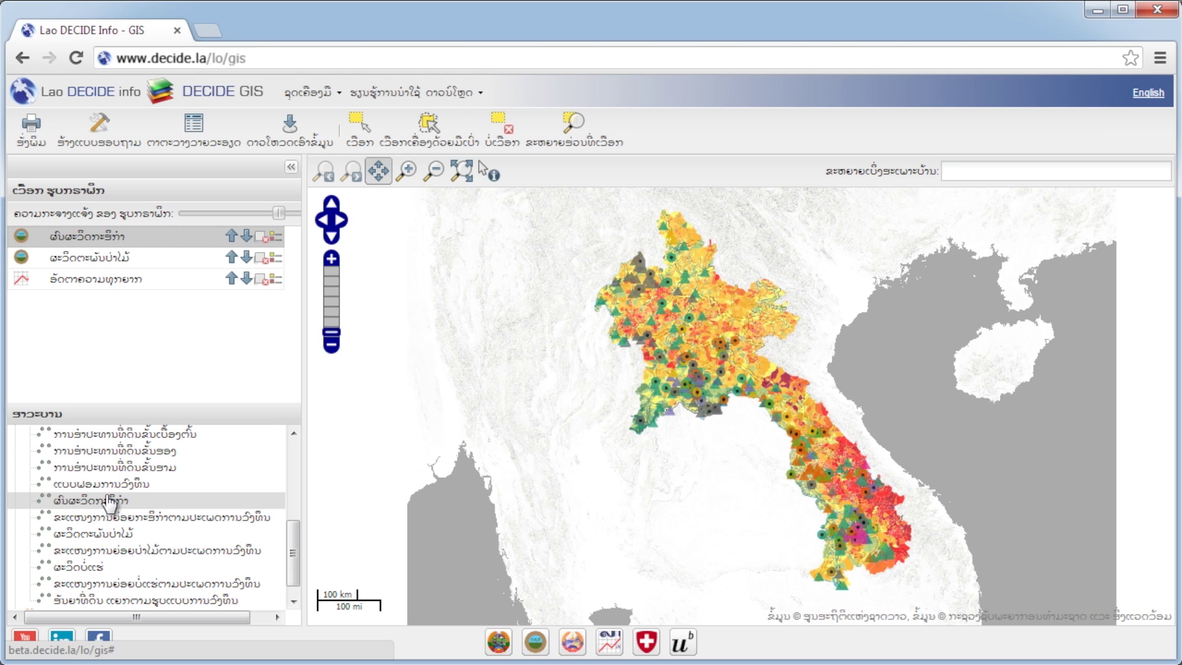
drag(294, 537, 297, 484)
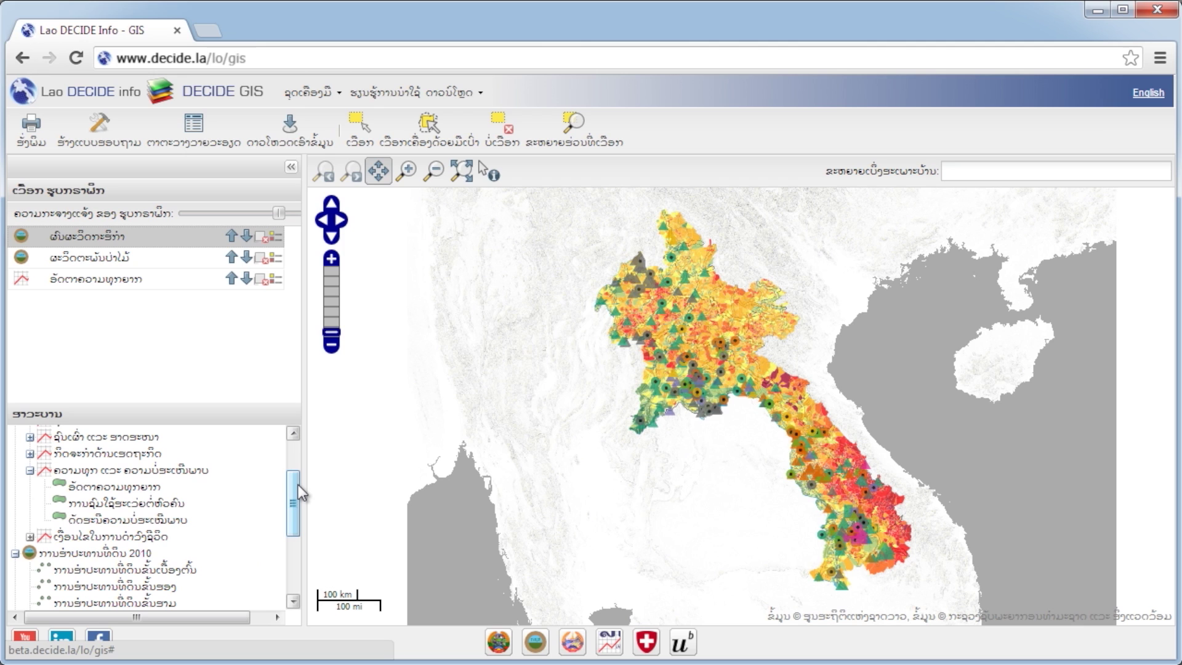
- Move the agricultural products layer down and back up in the layer order, and remove the forestry products layer
click(246, 236)
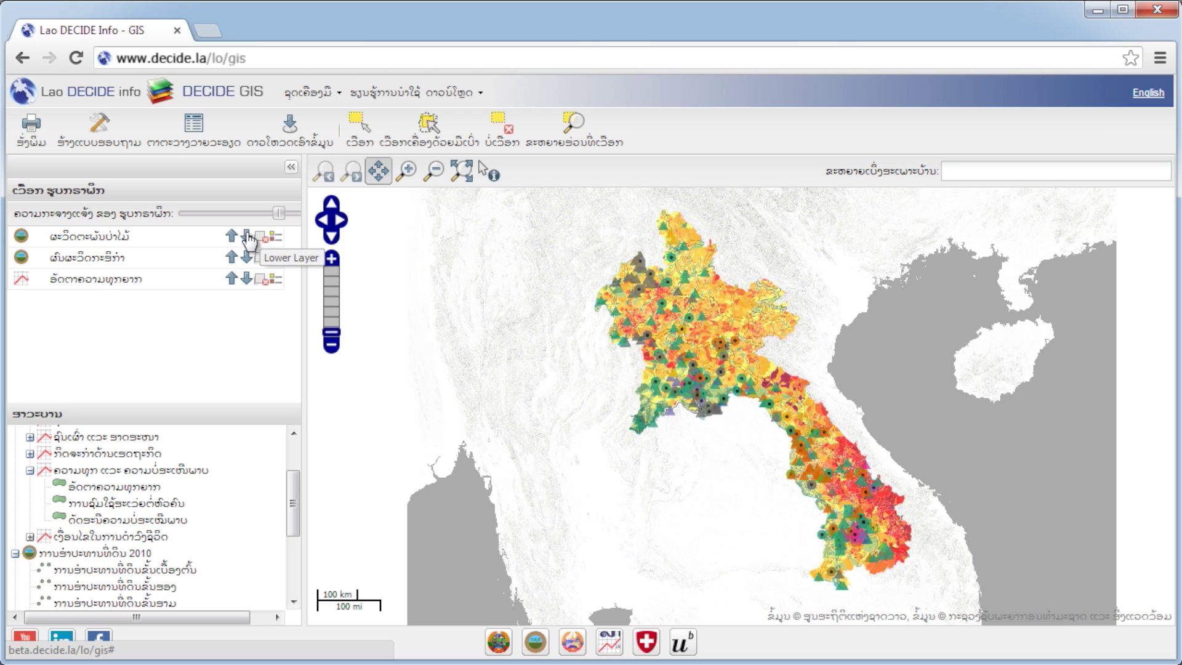
click(232, 258)
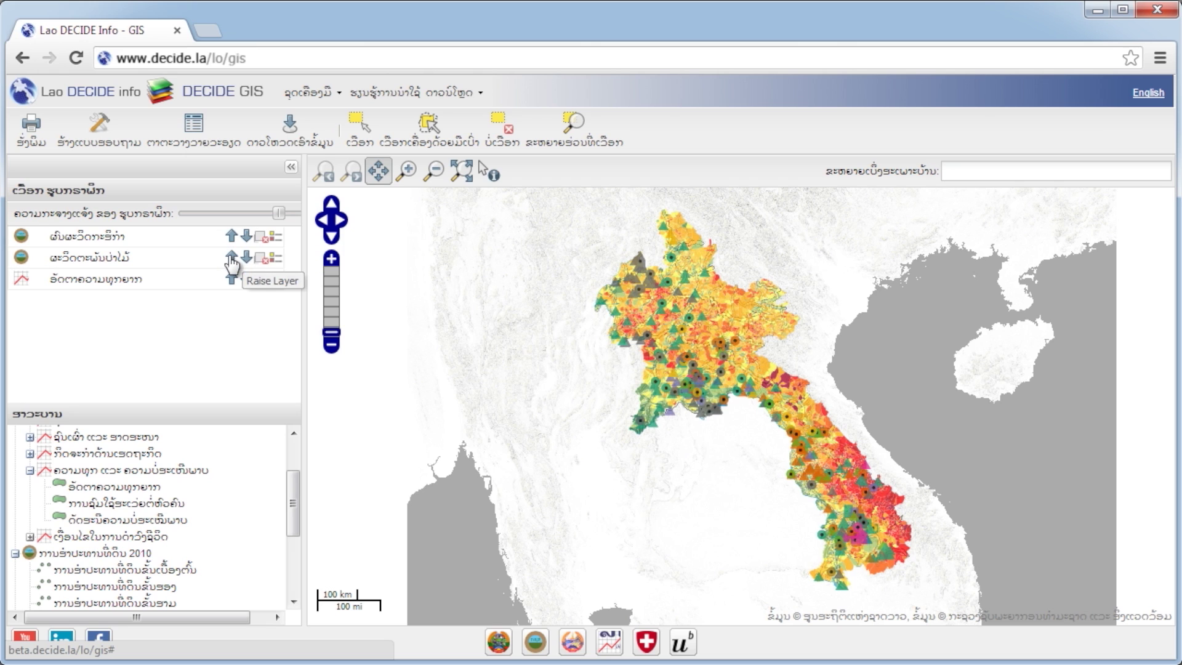
click(260, 258)
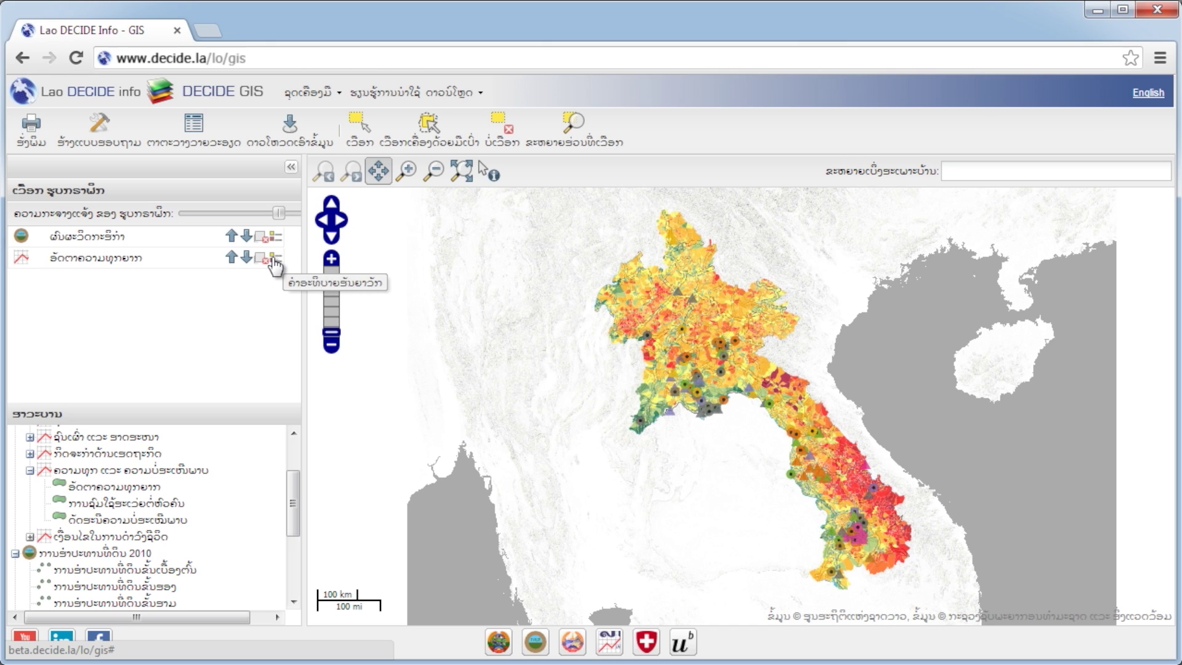
- Read the poverty rate layer's description and percentage colour legend, moving its window clear of the map before closing it
click(274, 259)
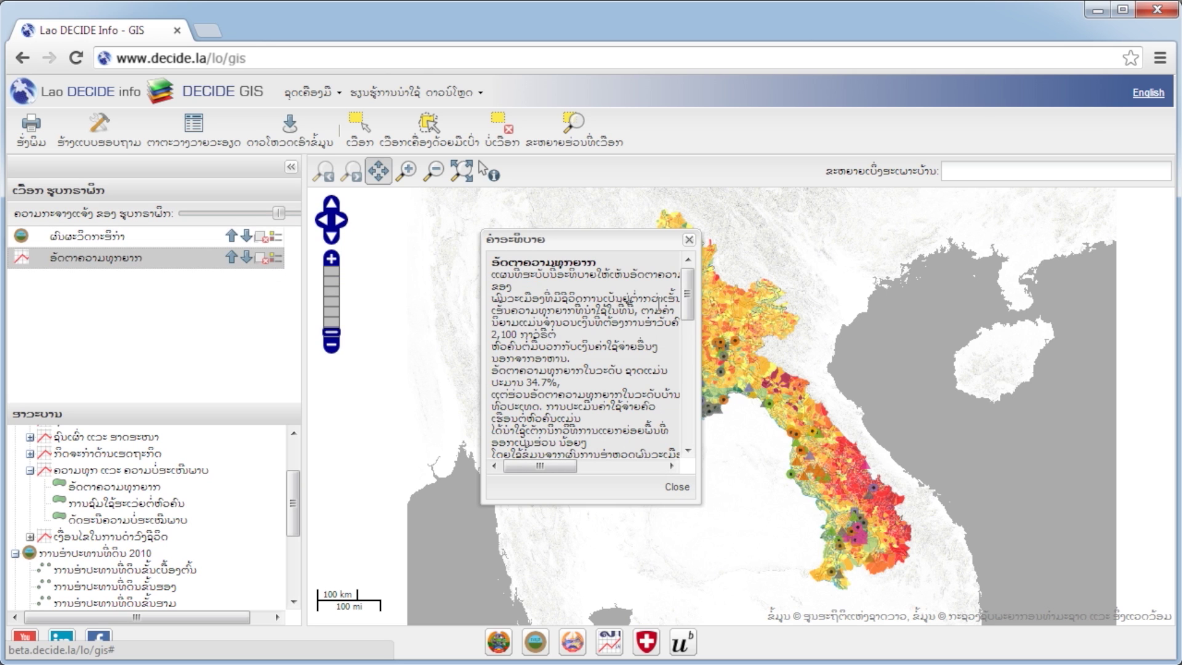
drag(689, 304, 691, 421)
drag(615, 240, 1100, 192)
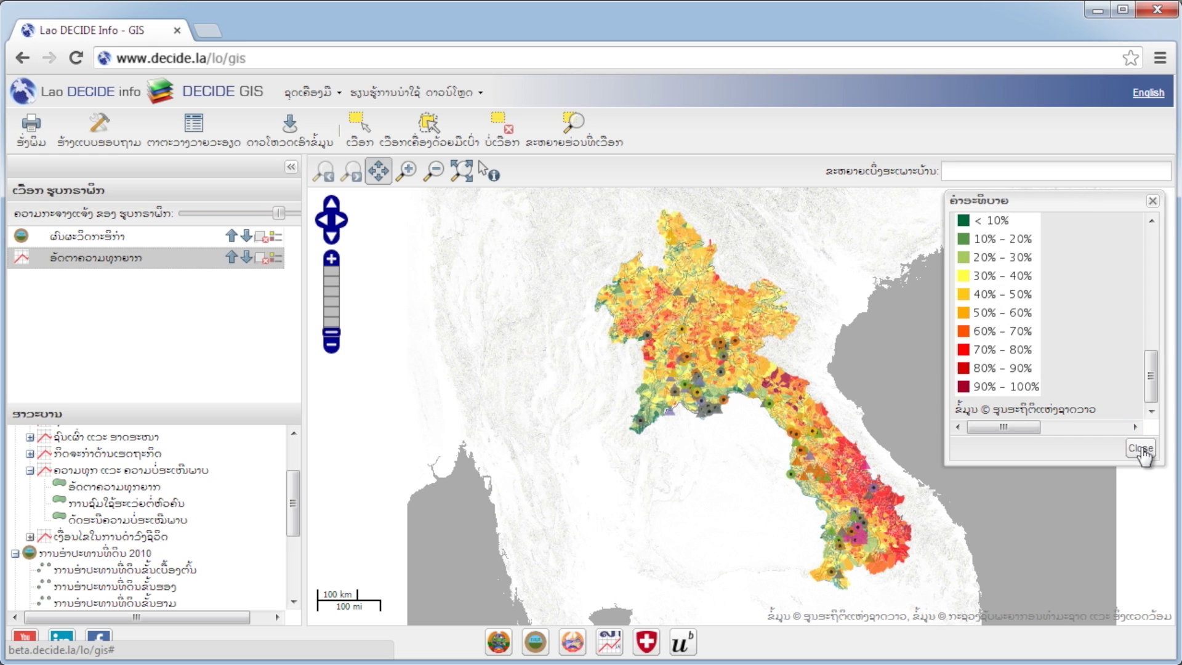
click(1141, 447)
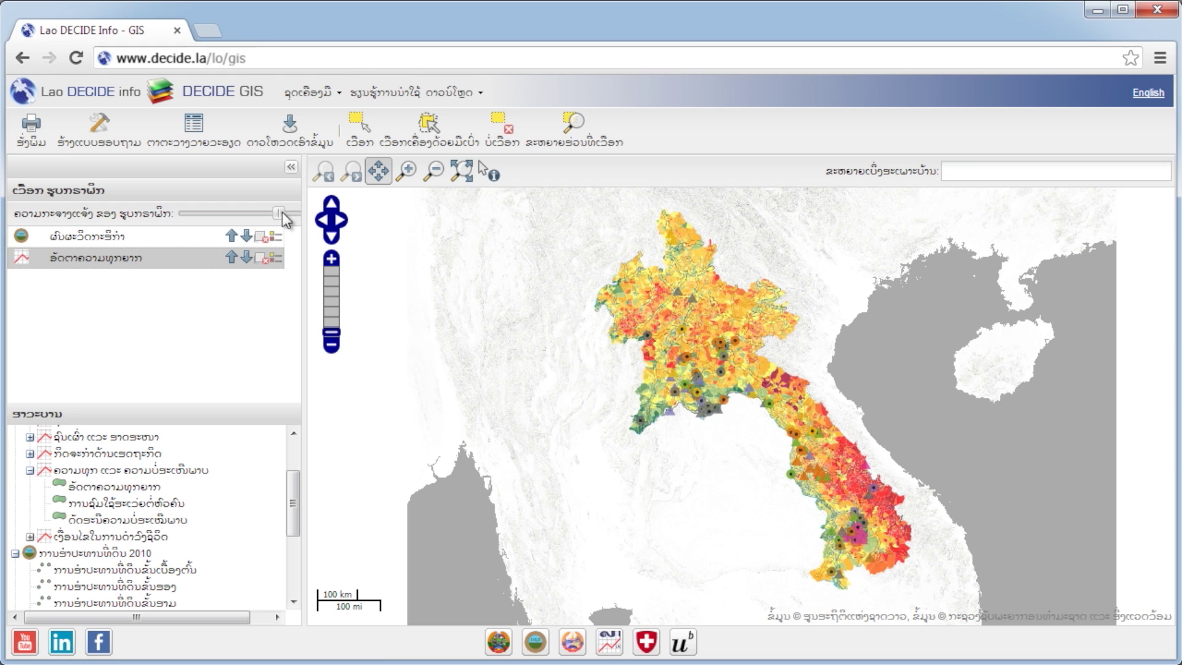
- Increase the opacity of the poverty rate layer and of the agricultural products layer
mouse_move(278, 217)
mouse_down()
mouse_move(163, 216)
mouse_move(291, 215)
mouse_up()
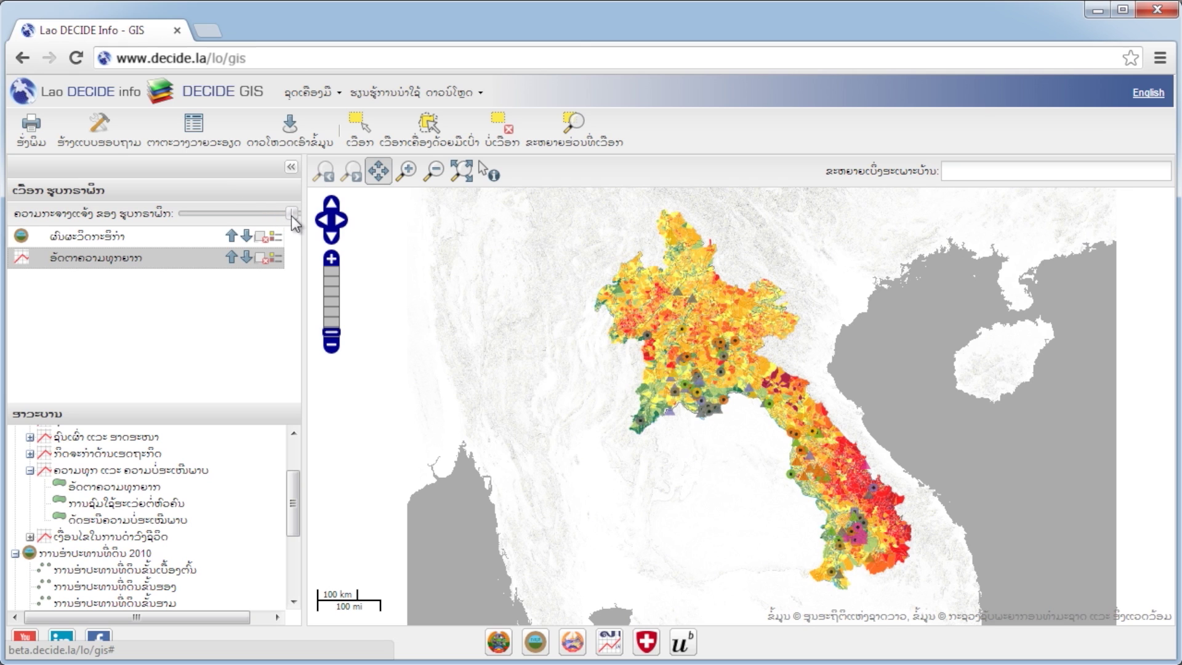
click(171, 238)
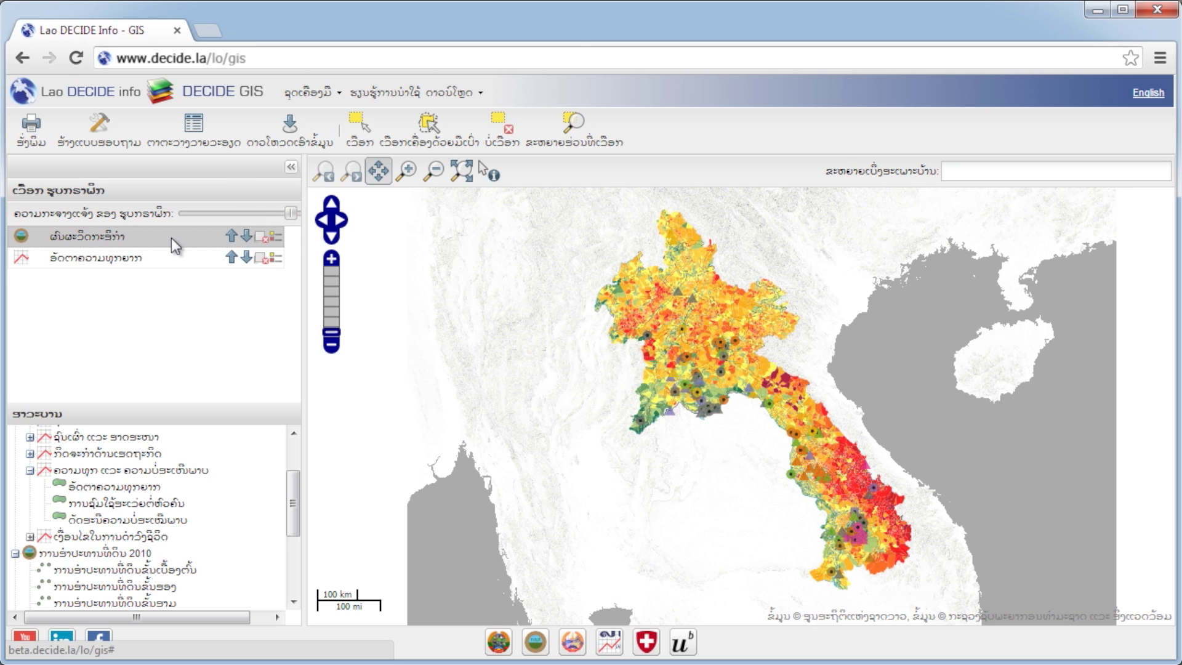
mouse_move(269, 215)
mouse_down()
mouse_move(154, 213)
mouse_move(264, 216)
mouse_up()
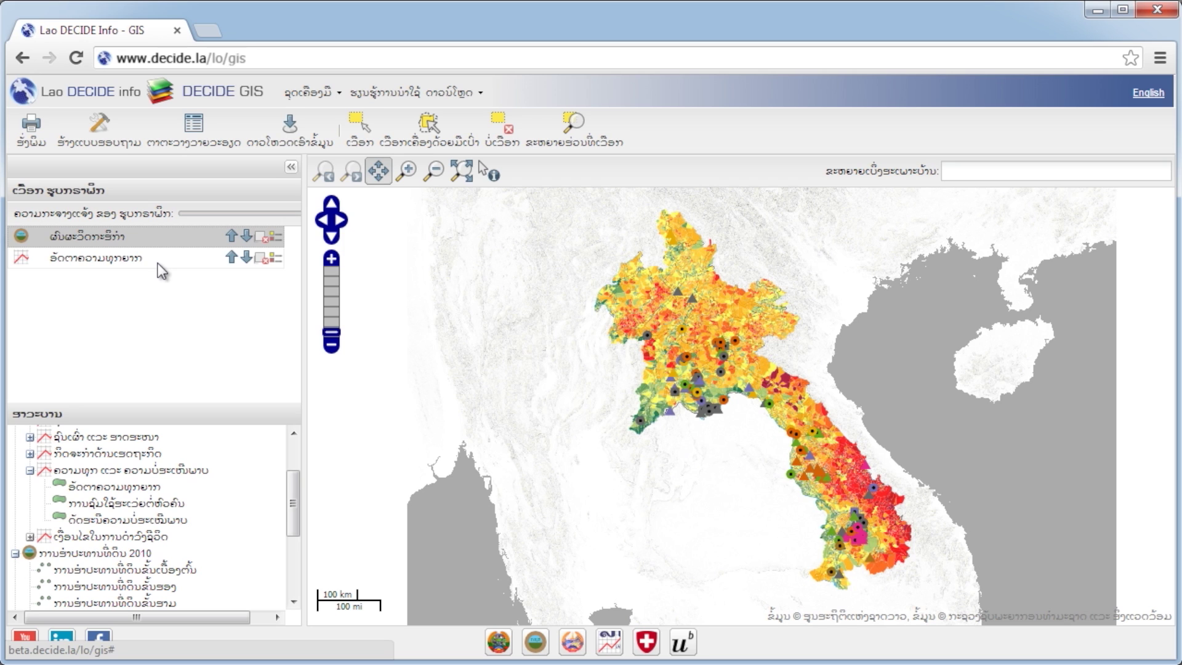
- Collapse the layer list to enlarge the map and zoom in on the area around Vientiane
click(291, 167)
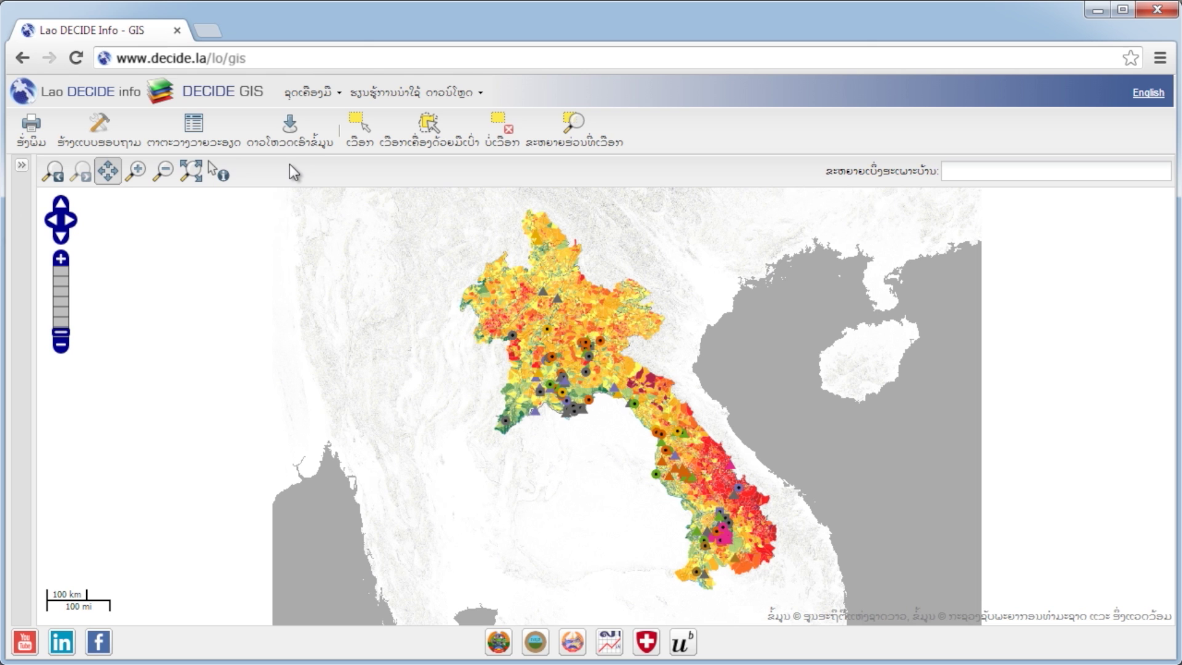
click(61, 260)
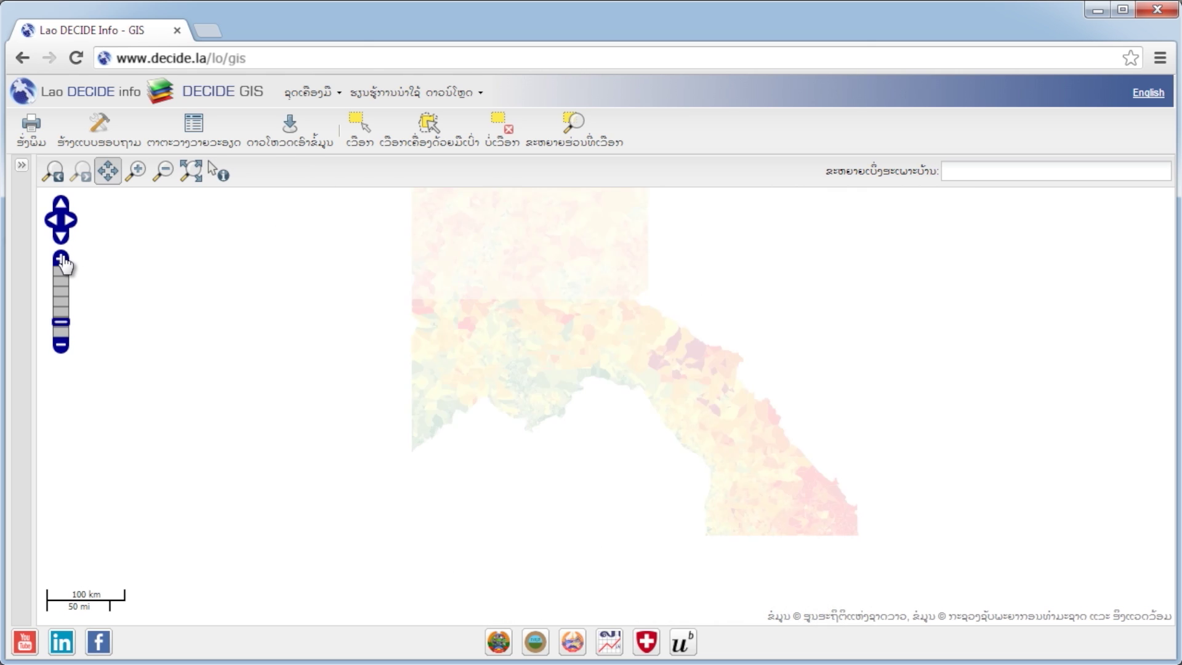
click(62, 259)
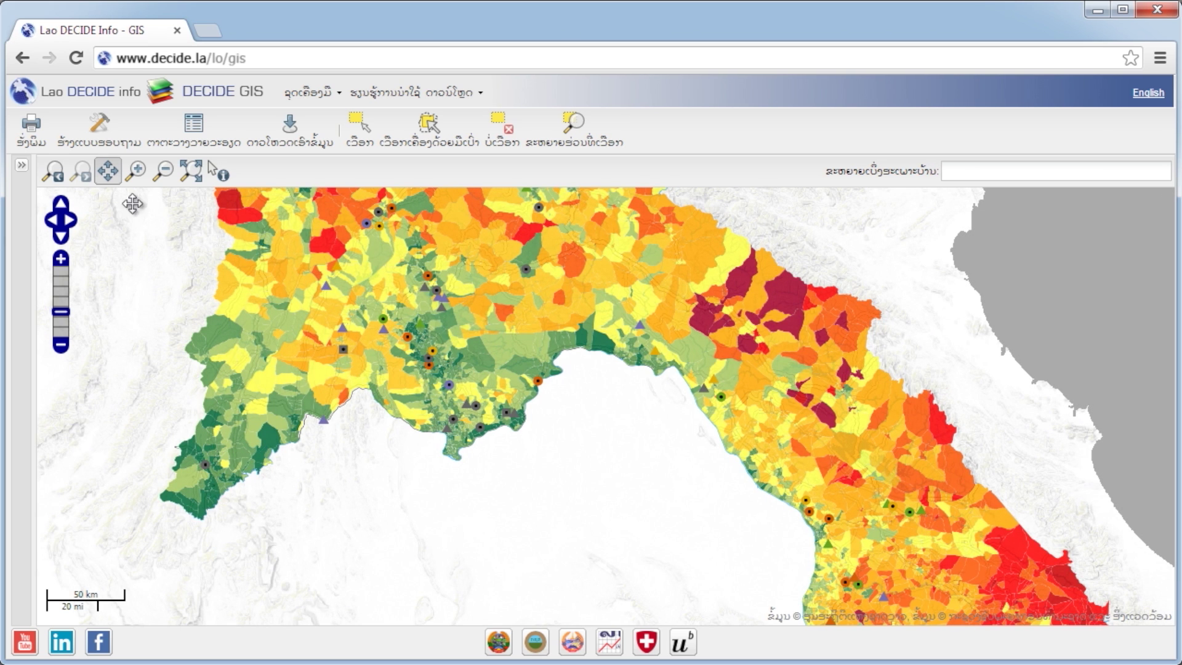
click(136, 171)
drag(400, 368, 541, 466)
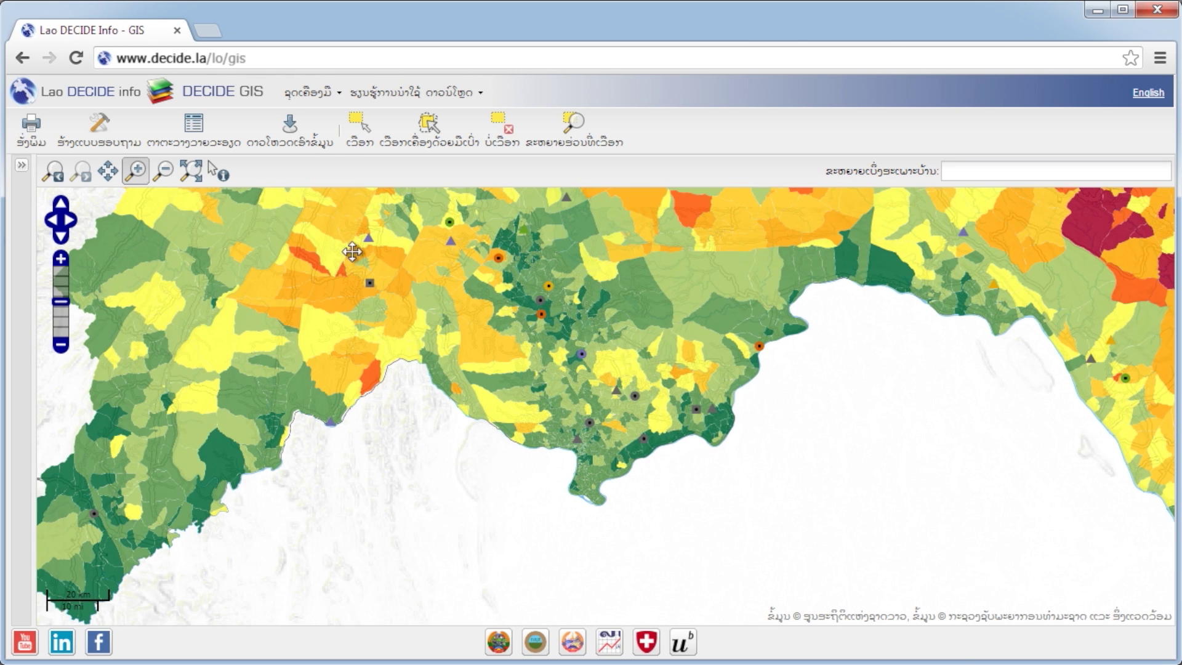
- Zoom the map out by area, show the full extent of the country, and return to the previous view
click(163, 174)
drag(205, 207, 1011, 604)
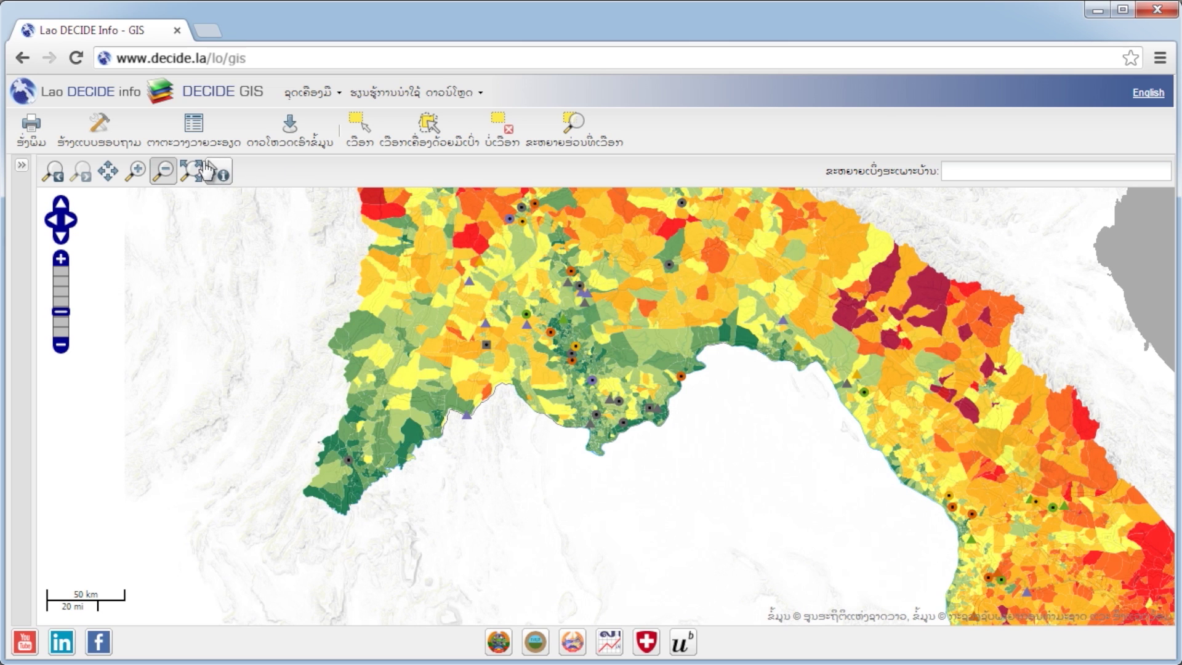
click(191, 172)
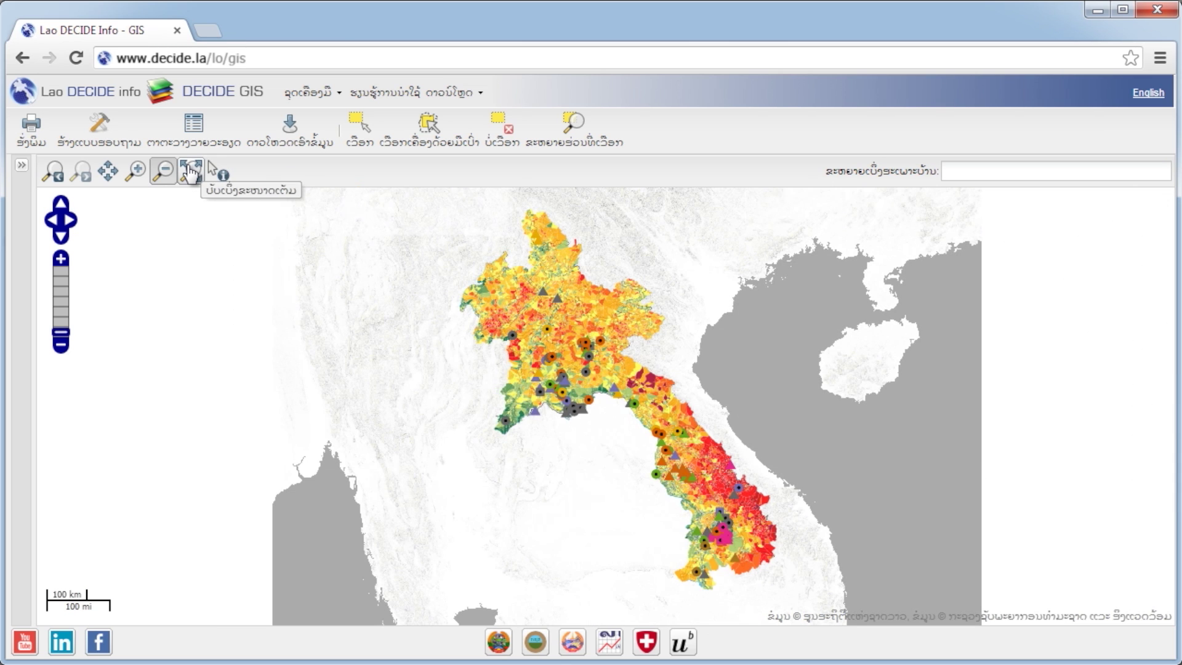
click(53, 173)
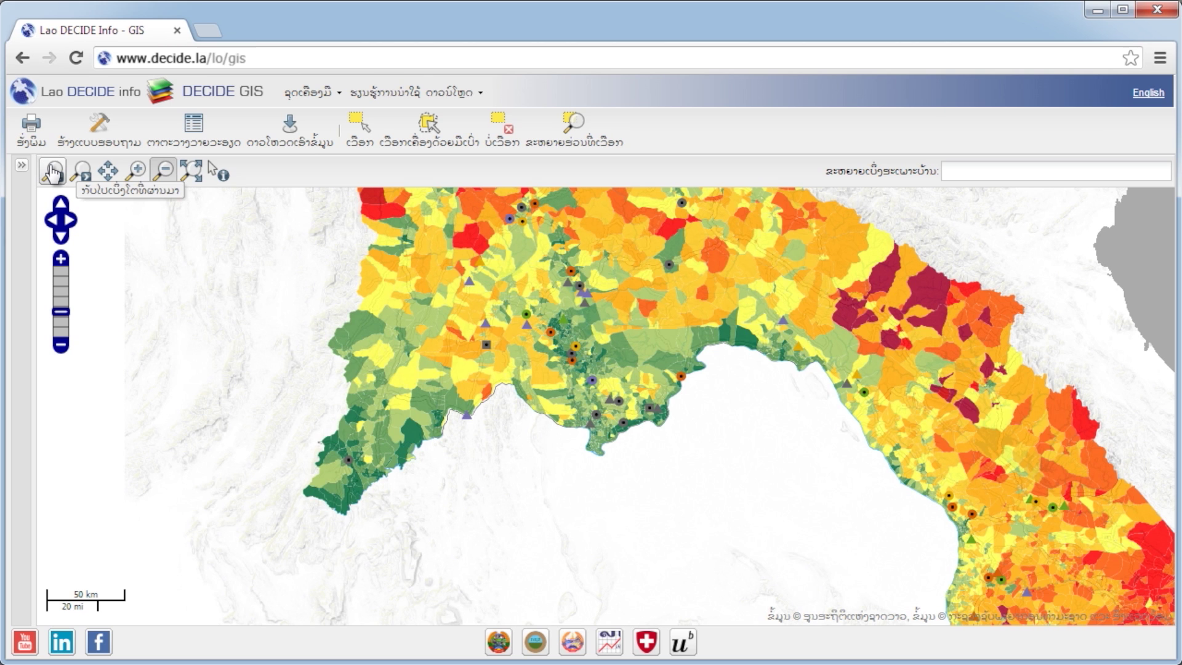
- Pan the map to inspect northern Laos, and shift it east and south to the region northwest of Vientiane
click(108, 170)
drag(633, 337, 497, 501)
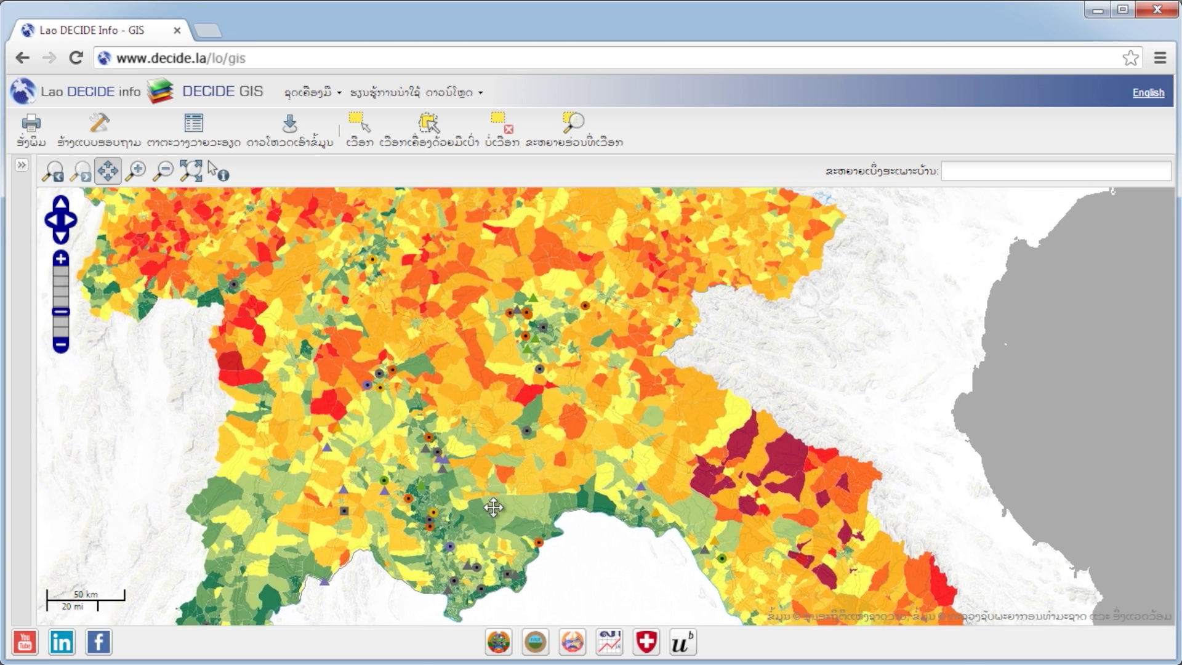
drag(560, 282, 1000, 408)
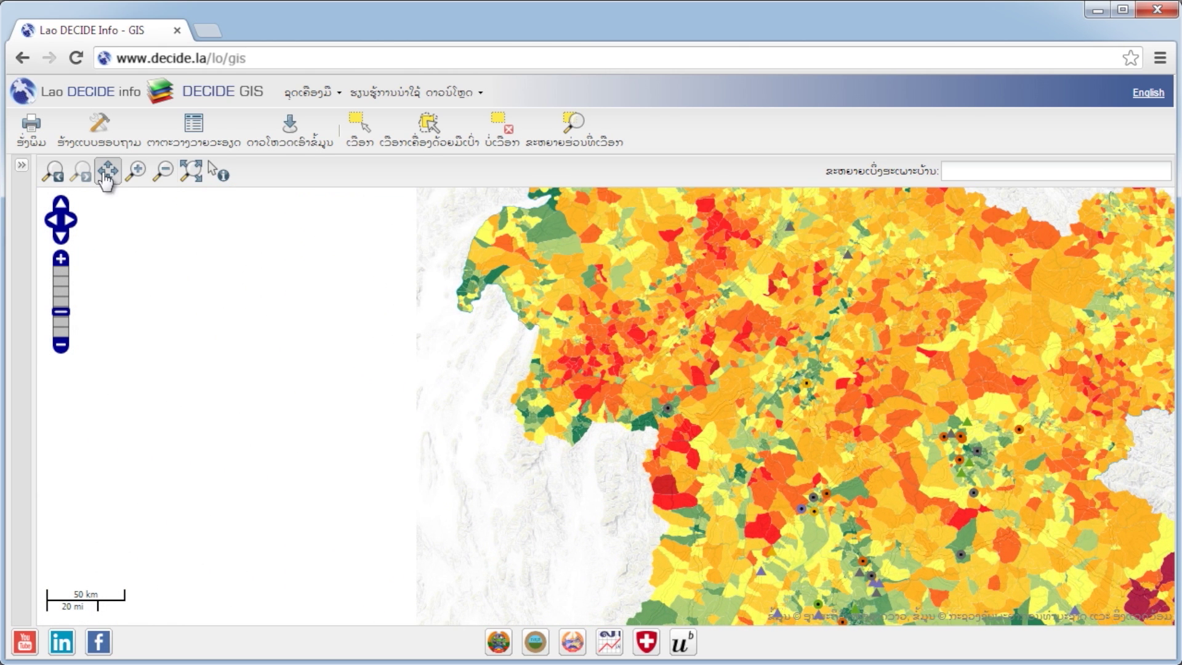
click(72, 220)
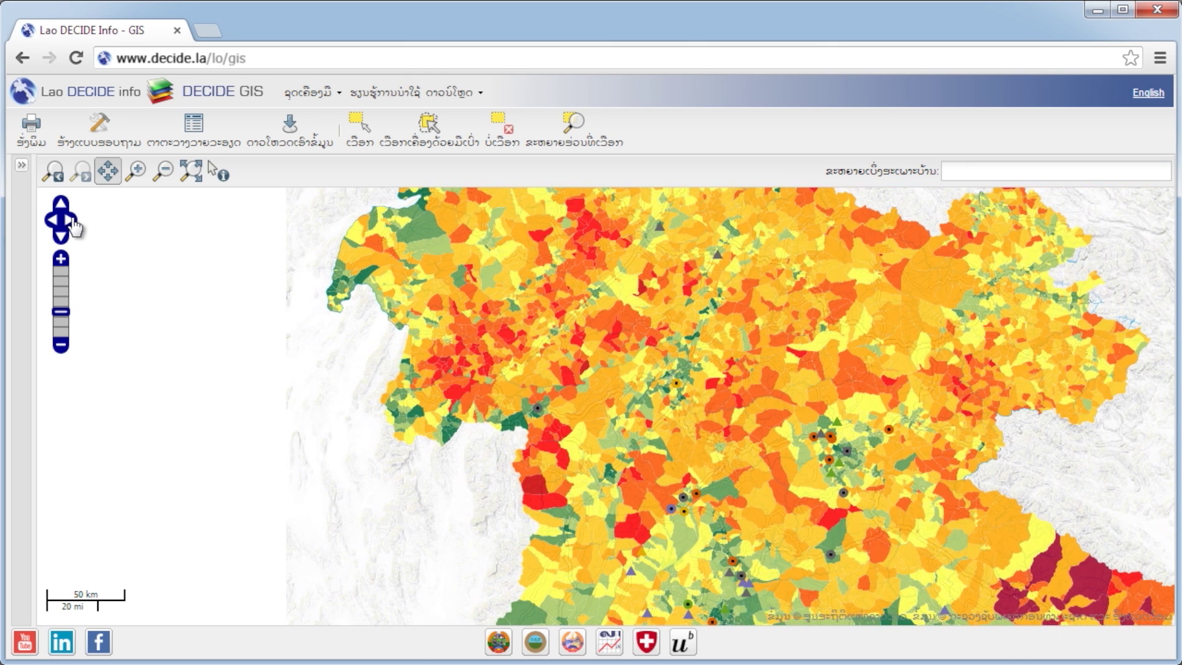
click(61, 238)
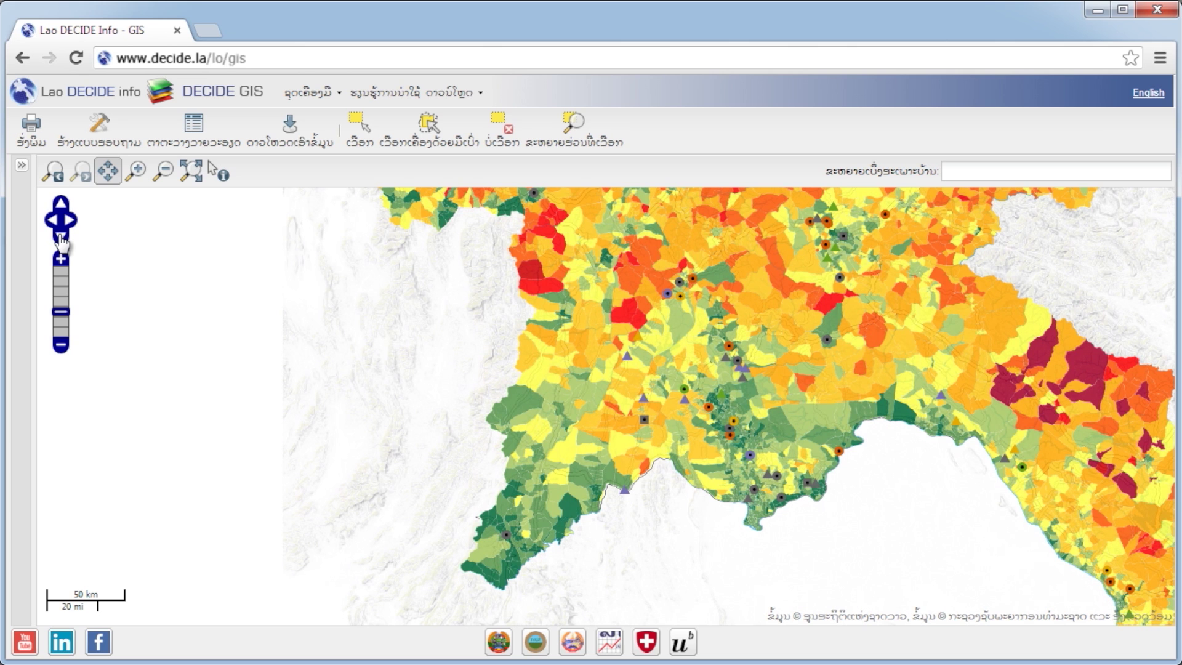
- Make the poverty rate layer active and identify the attributes of a village near Vientiane on the map
click(21, 164)
click(107, 258)
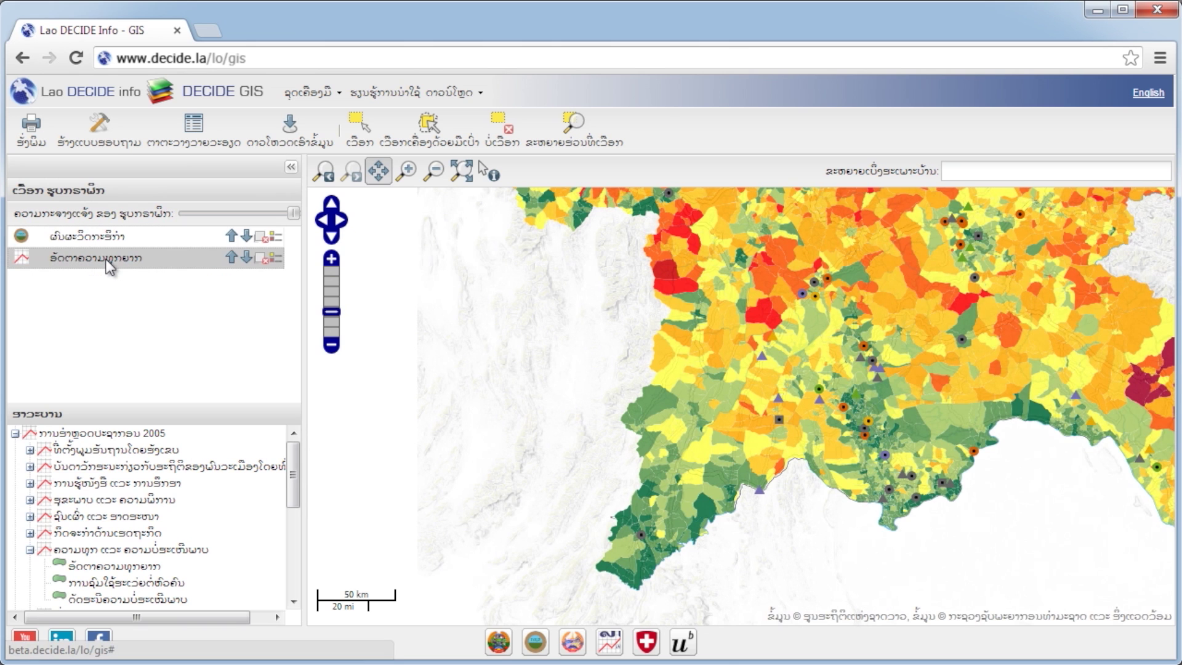
click(290, 167)
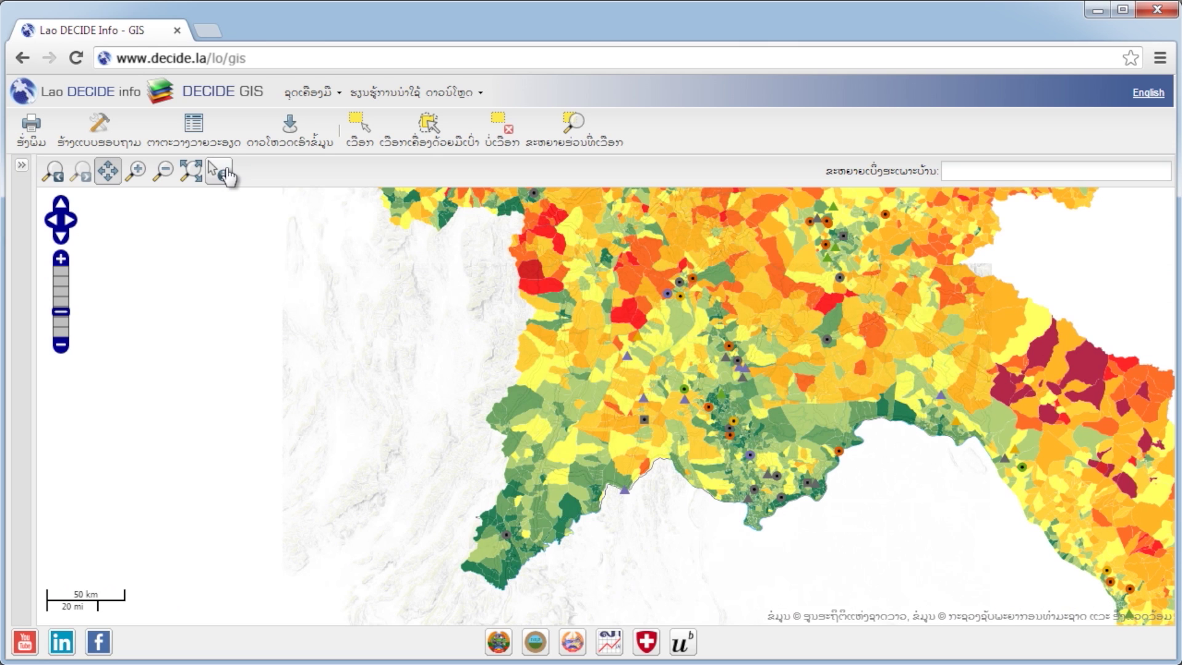
click(223, 174)
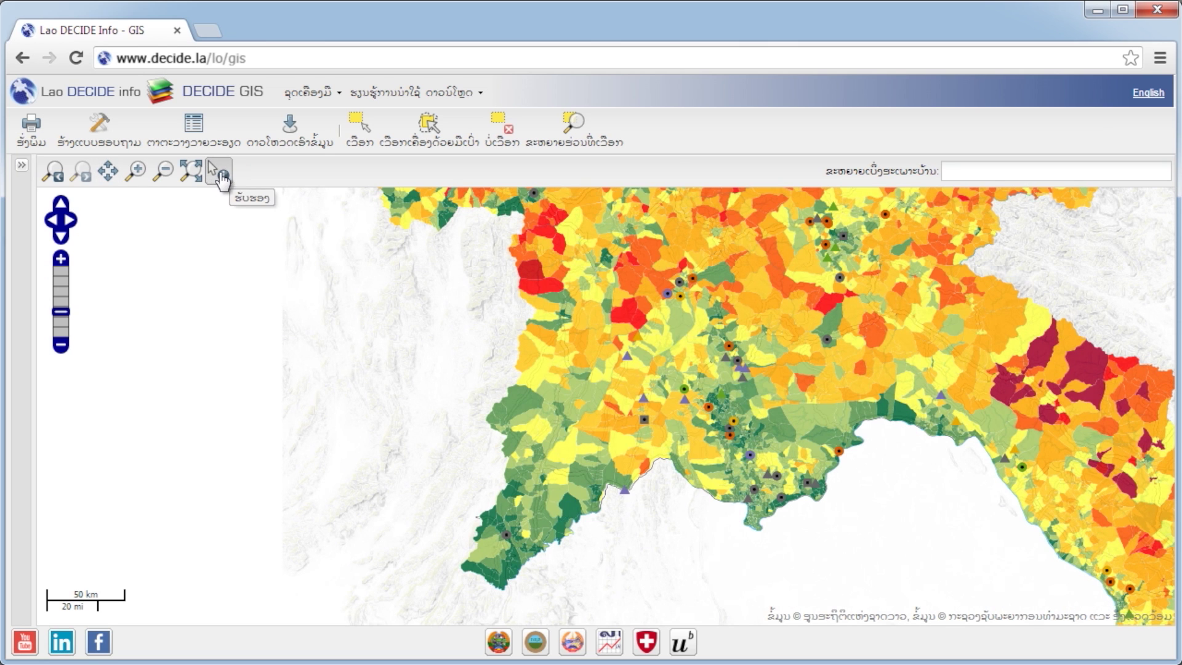
click(768, 489)
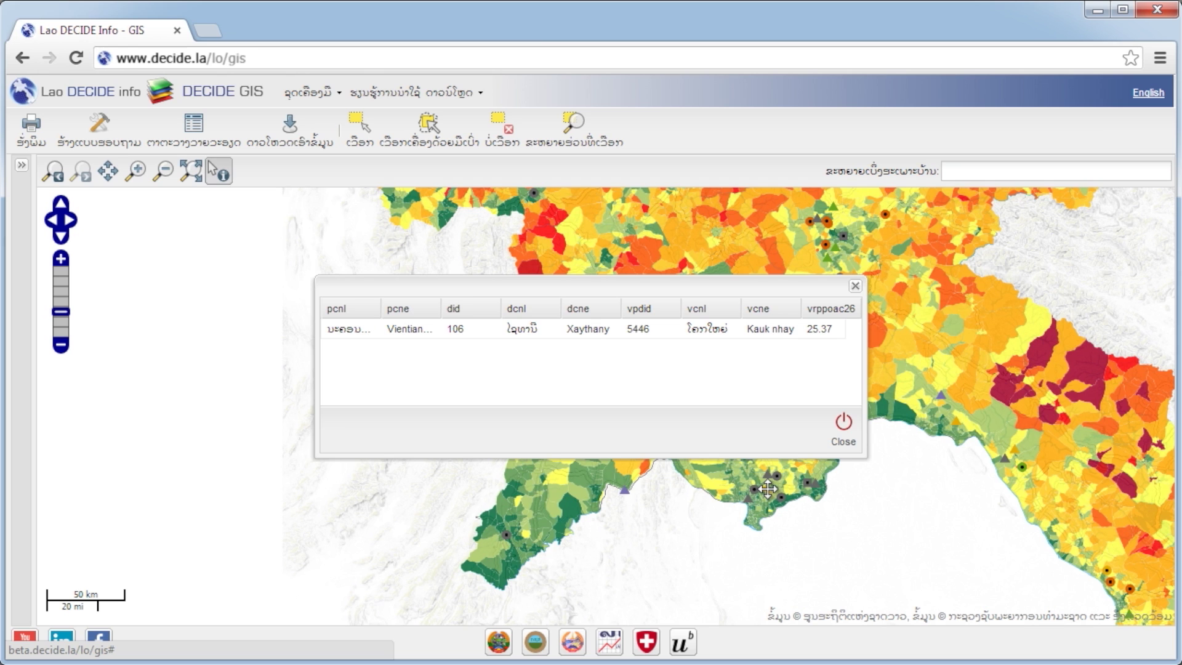
click(843, 434)
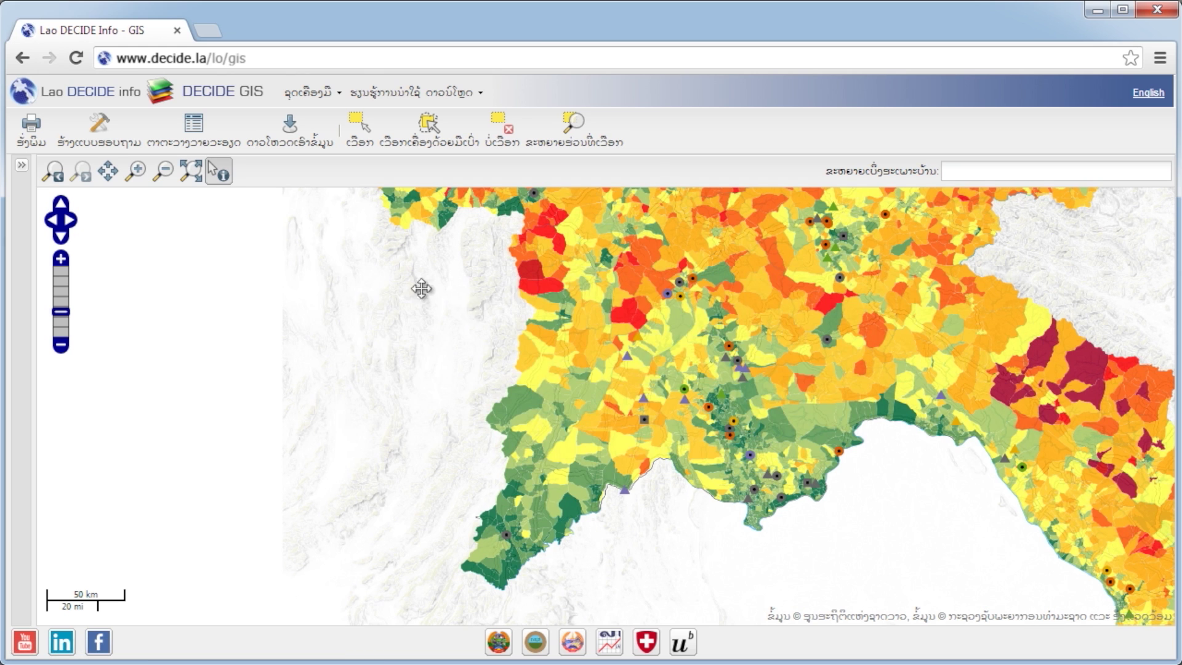
- Show the full country extent, start printing the map, and add an A4 portrait map frame enlarged to cover all of Laos
click(193, 174)
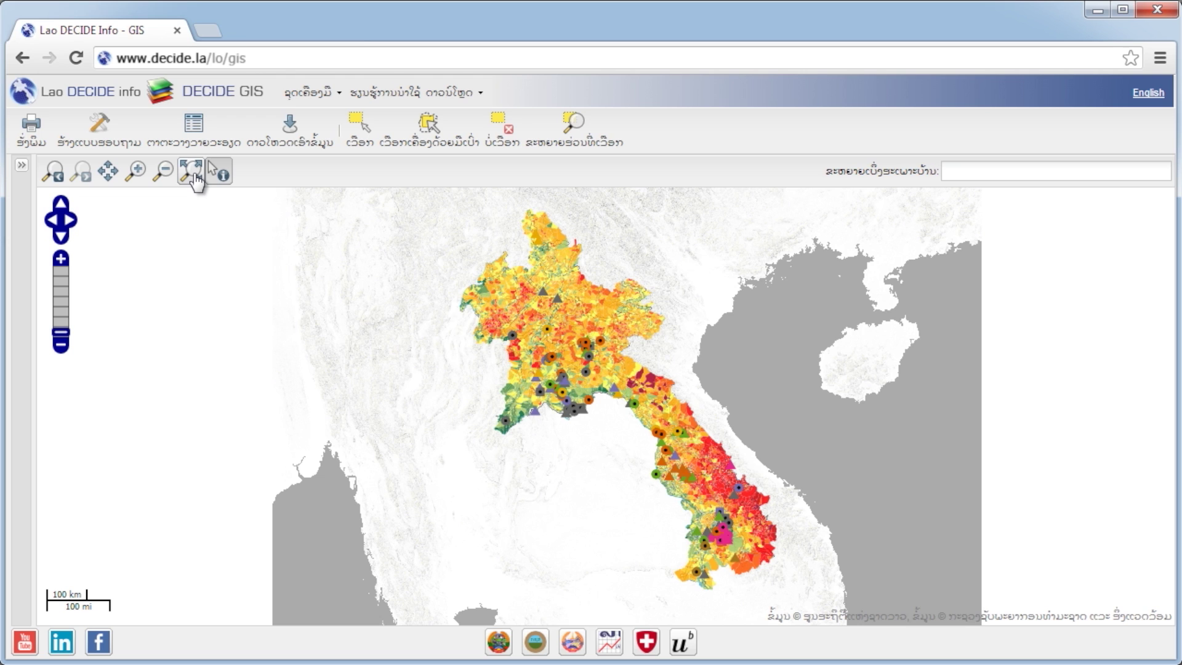
click(32, 137)
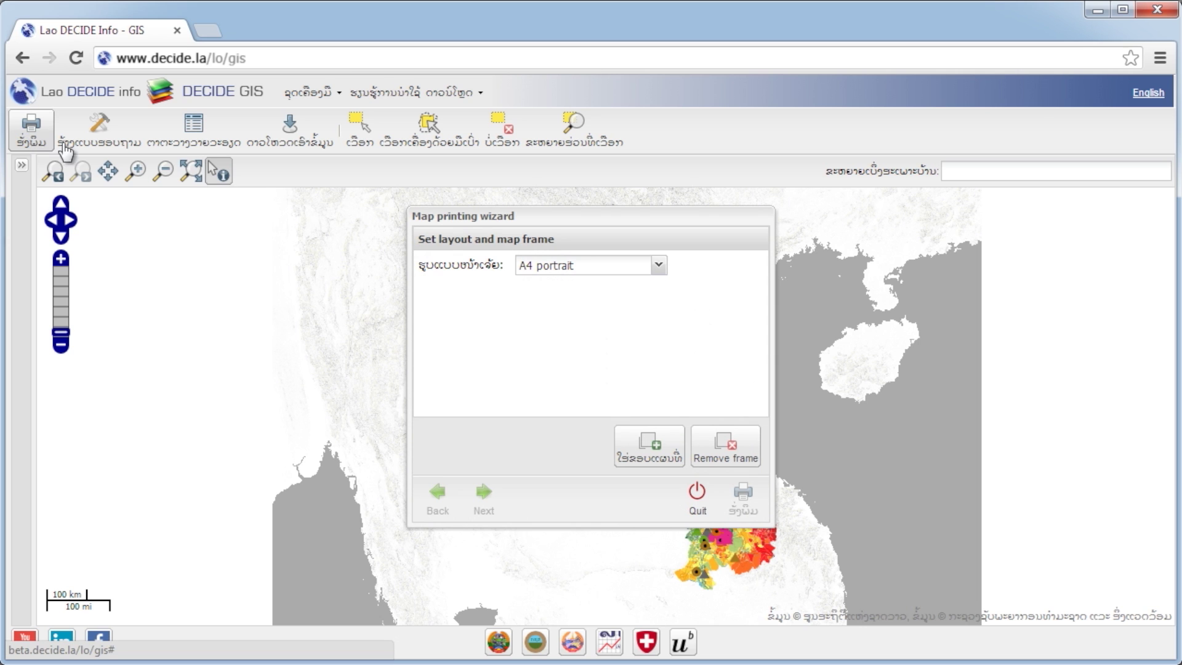
drag(560, 212, 208, 259)
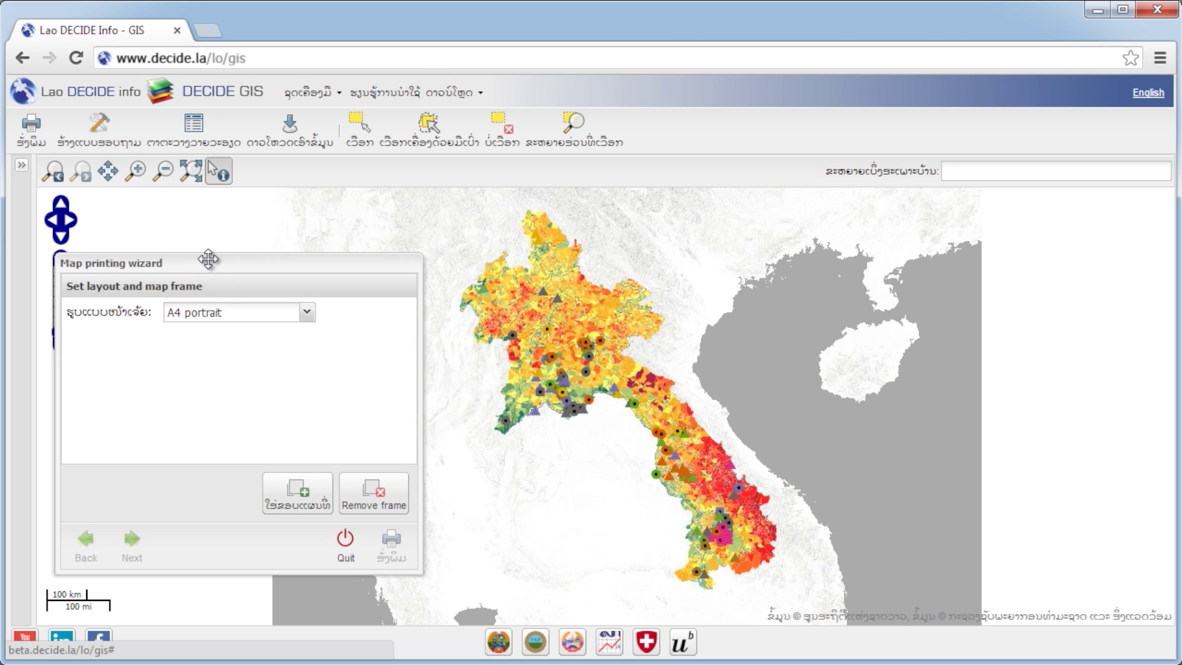
click(301, 501)
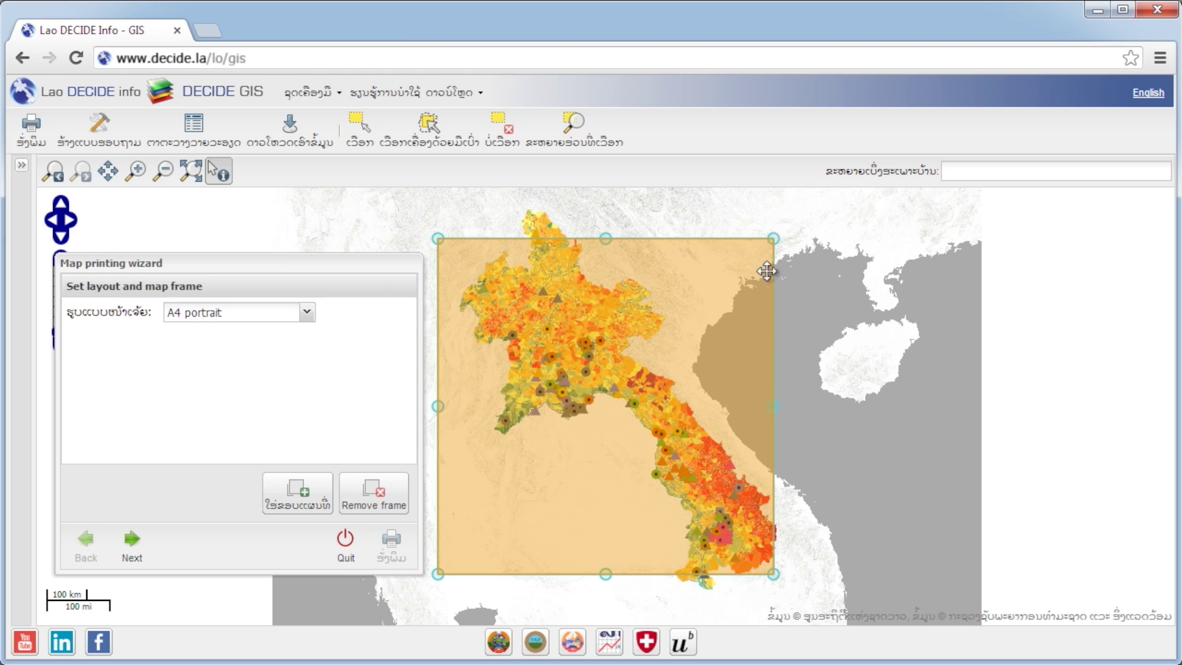
drag(773, 234, 867, 155)
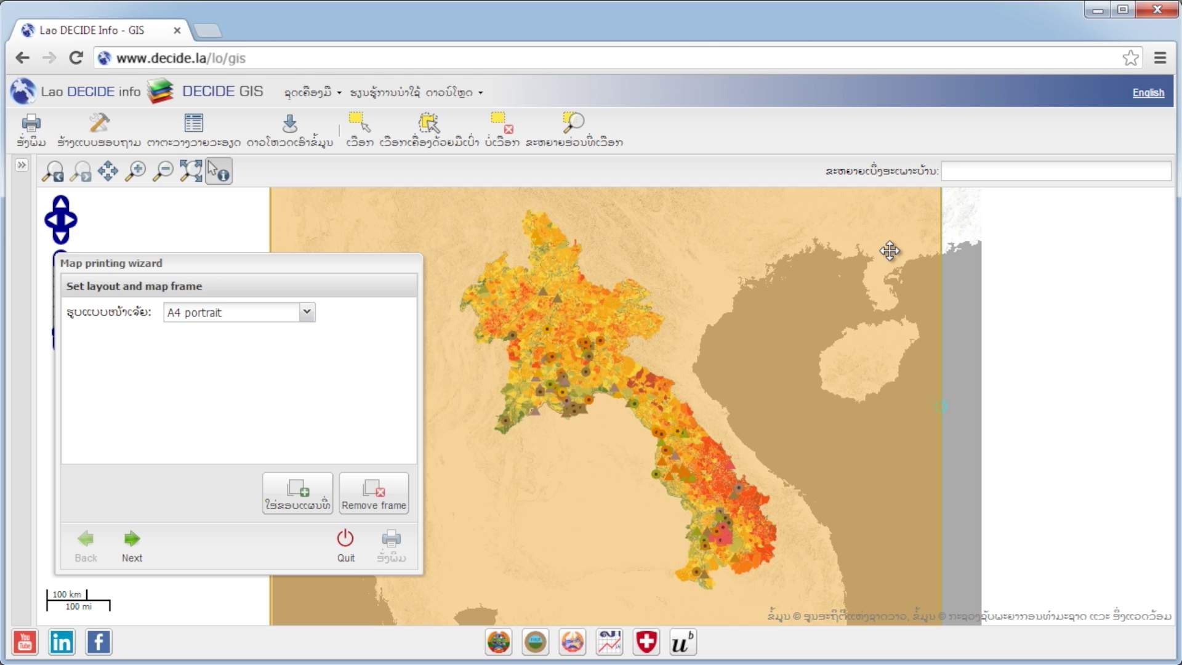
- Choose the poverty rate layer ອັດຕາຄວາມທຸກຍາກ as the print background and ຜົນຜະລິດກະສິກຳ as the overlay
click(129, 556)
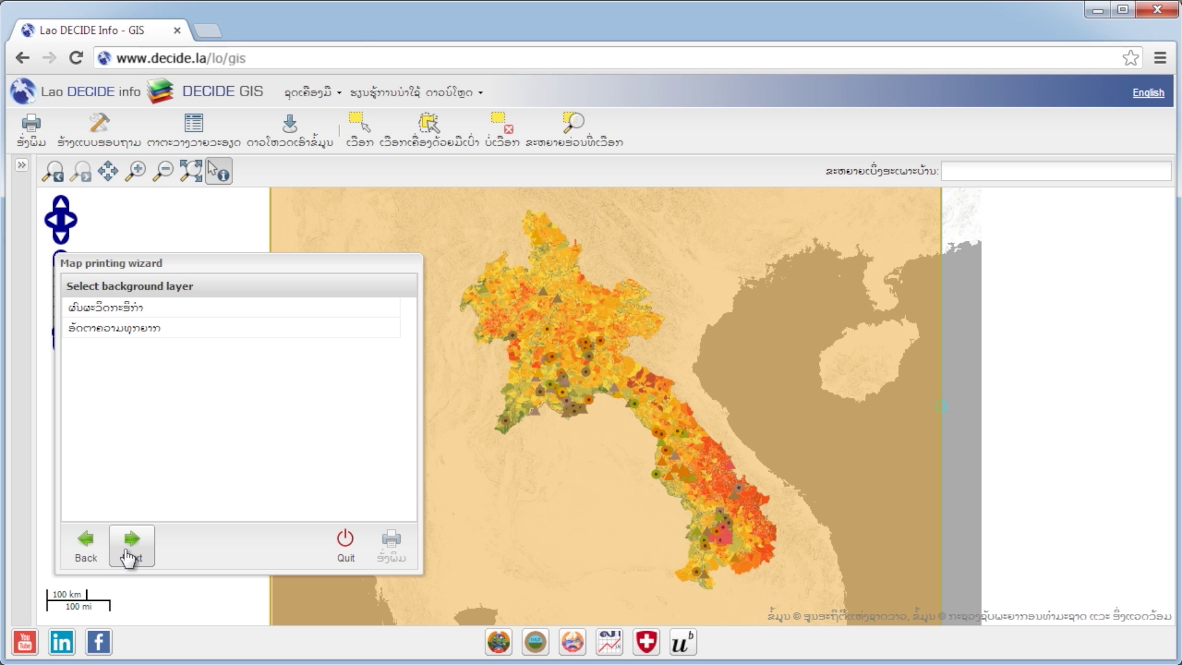
click(144, 329)
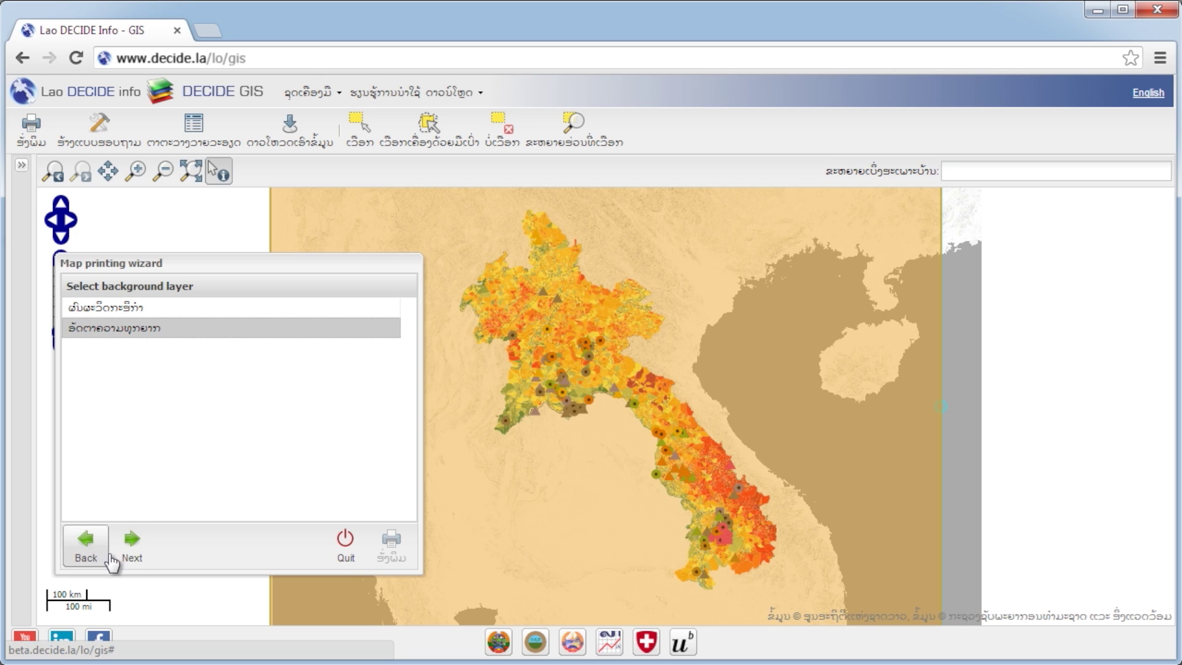
click(131, 543)
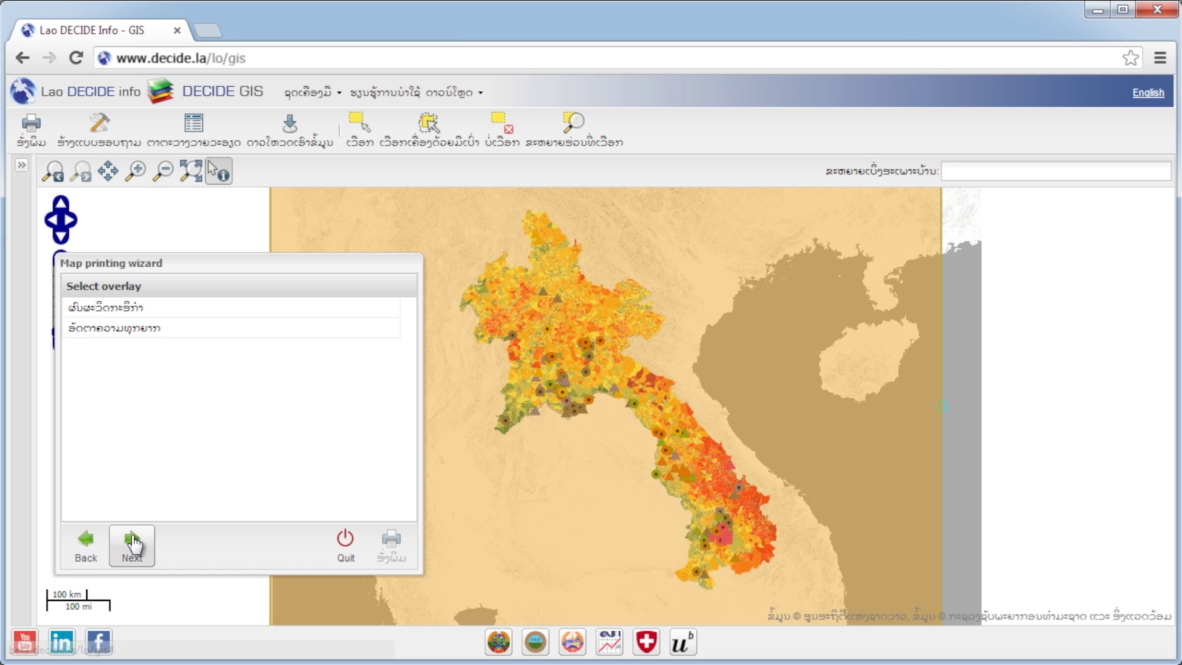
click(140, 311)
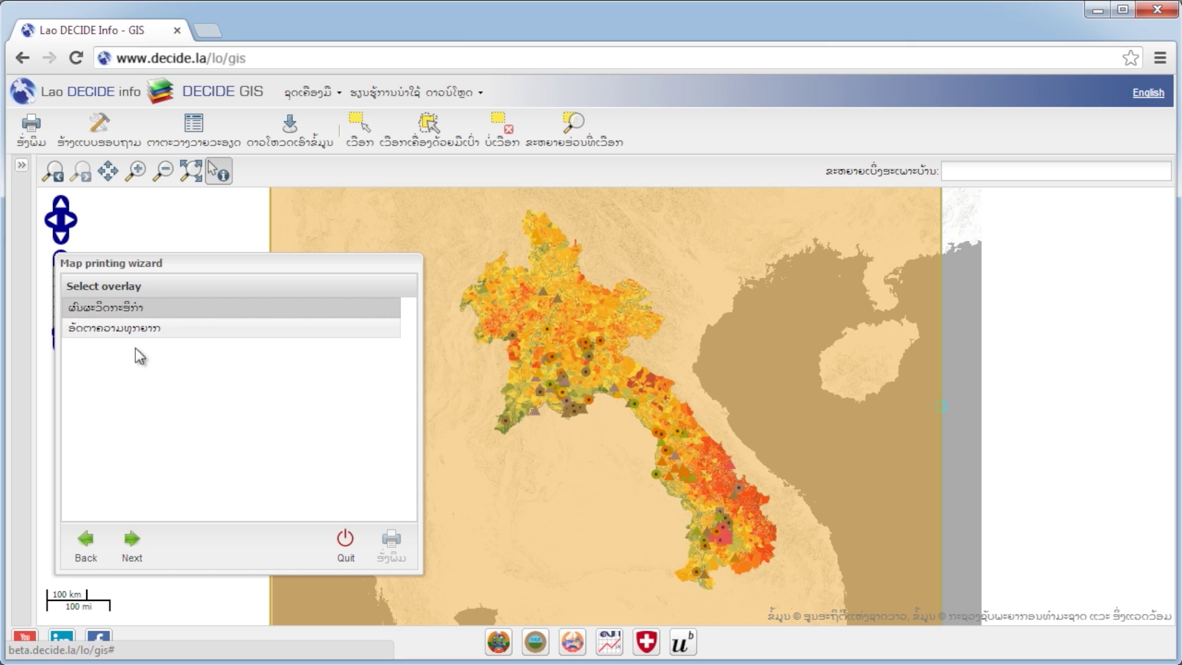
click(133, 554)
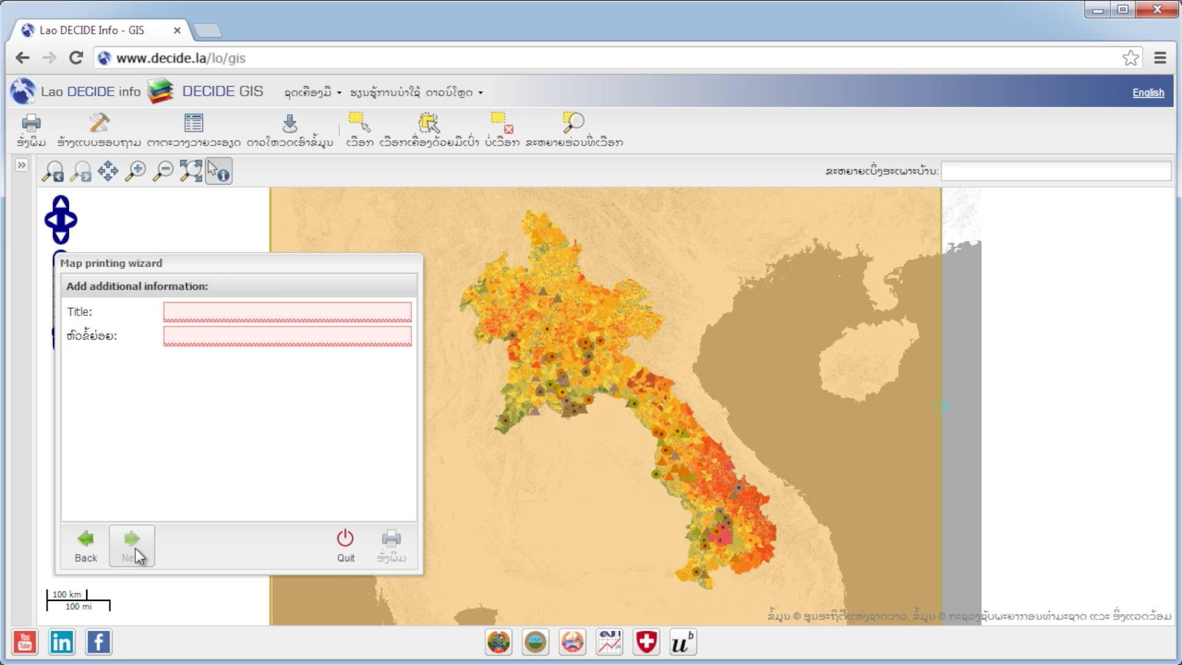
- Title the map ອັດຕາຄວາມທຸກຍາກ with the subtitle 2013, and print it to a PDF, keeping the downloaded file
click(219, 312)
text(ອັດຕາຄວາມທຸກຍາກ)
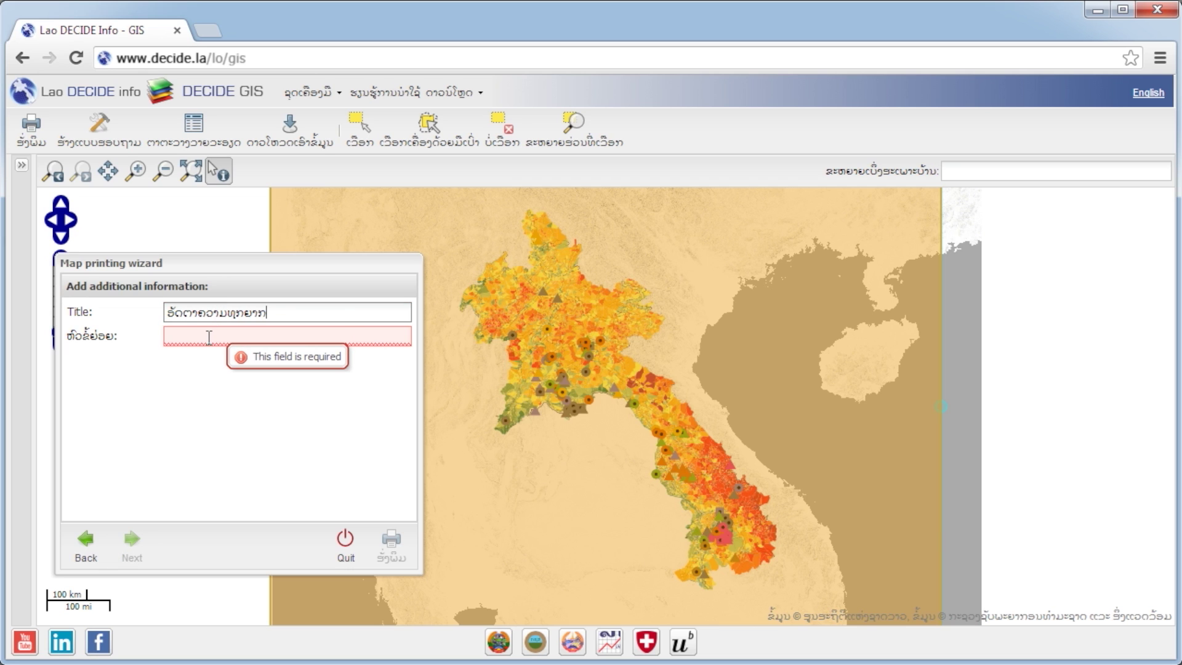
click(209, 337)
text(2)
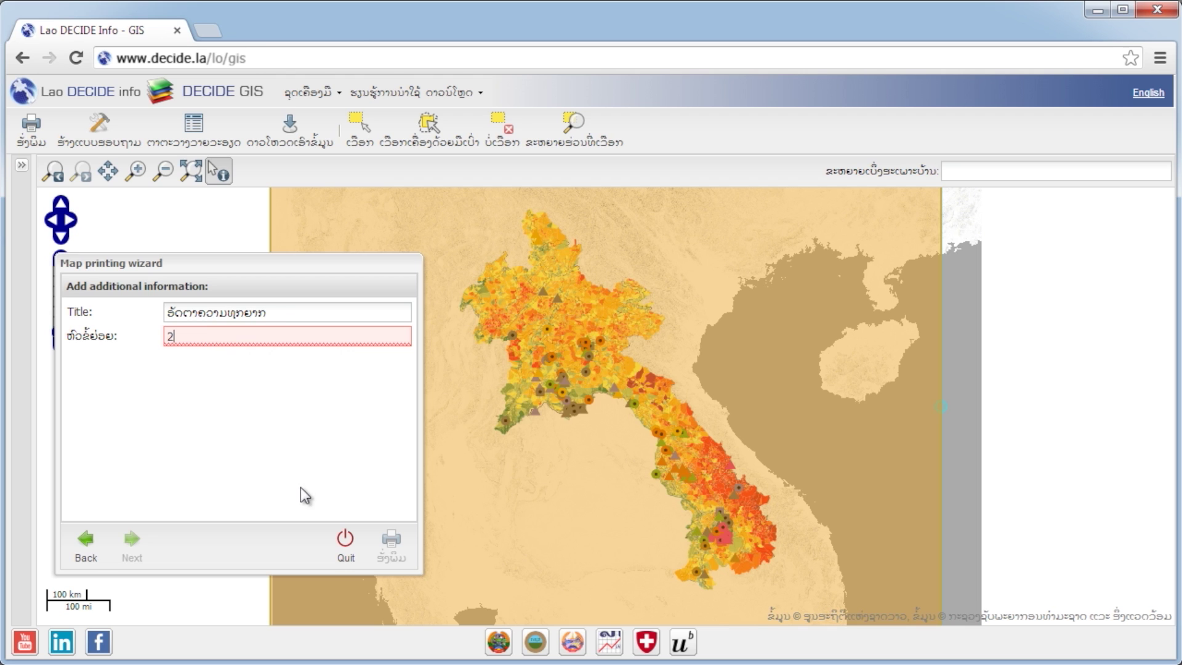
text(013)
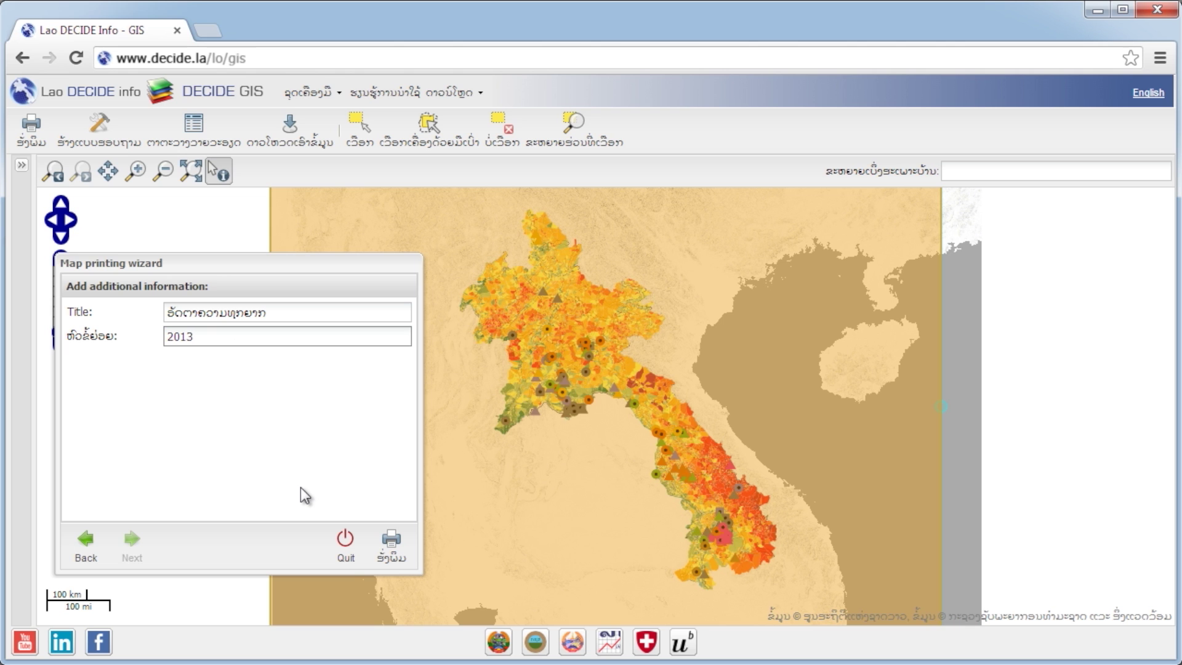
click(397, 543)
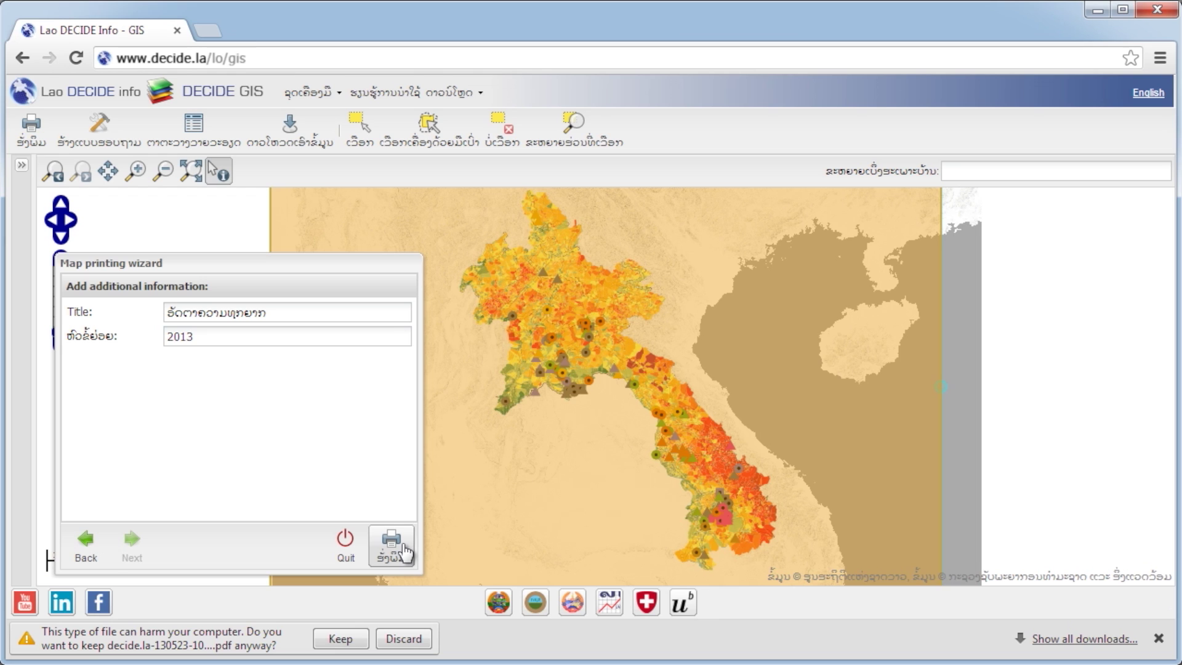
click(343, 640)
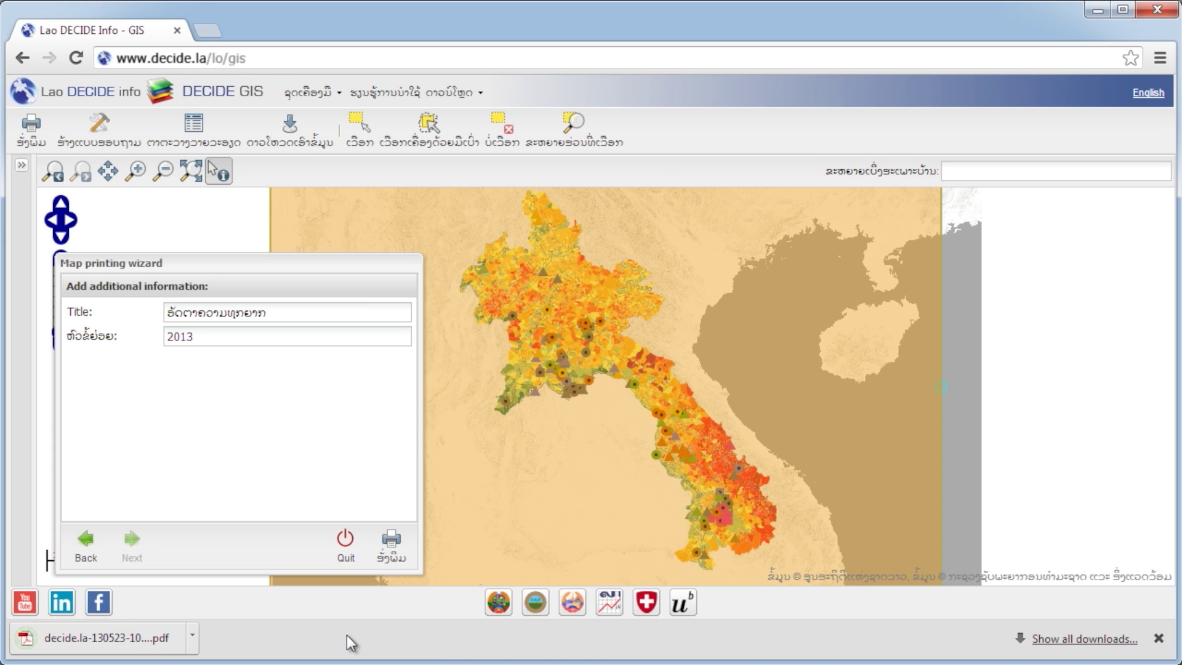
- Open the printed PDF map, view it as a full page, and close both the document and the printing wizard
click(122, 642)
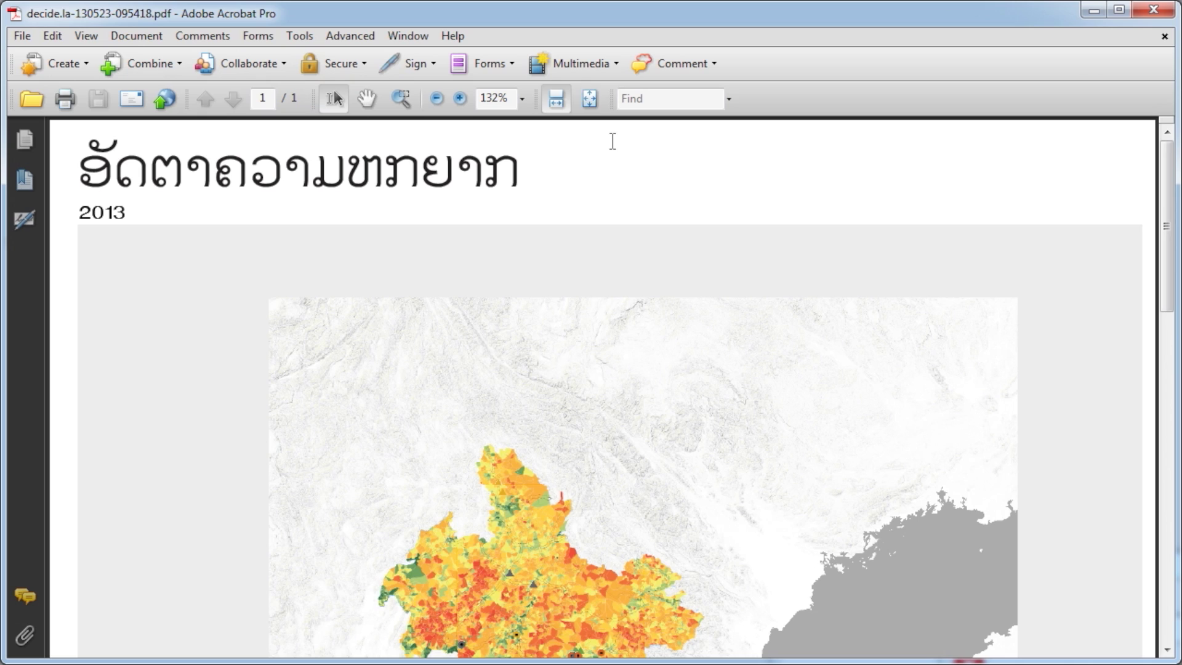
click(589, 98)
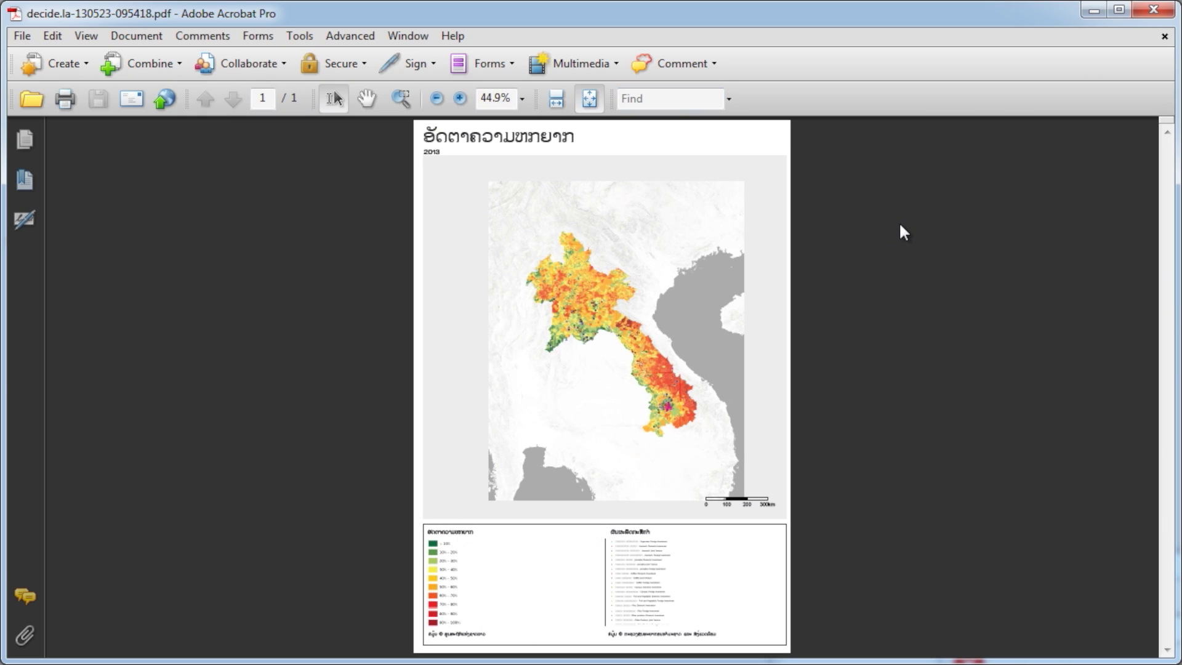
click(1154, 12)
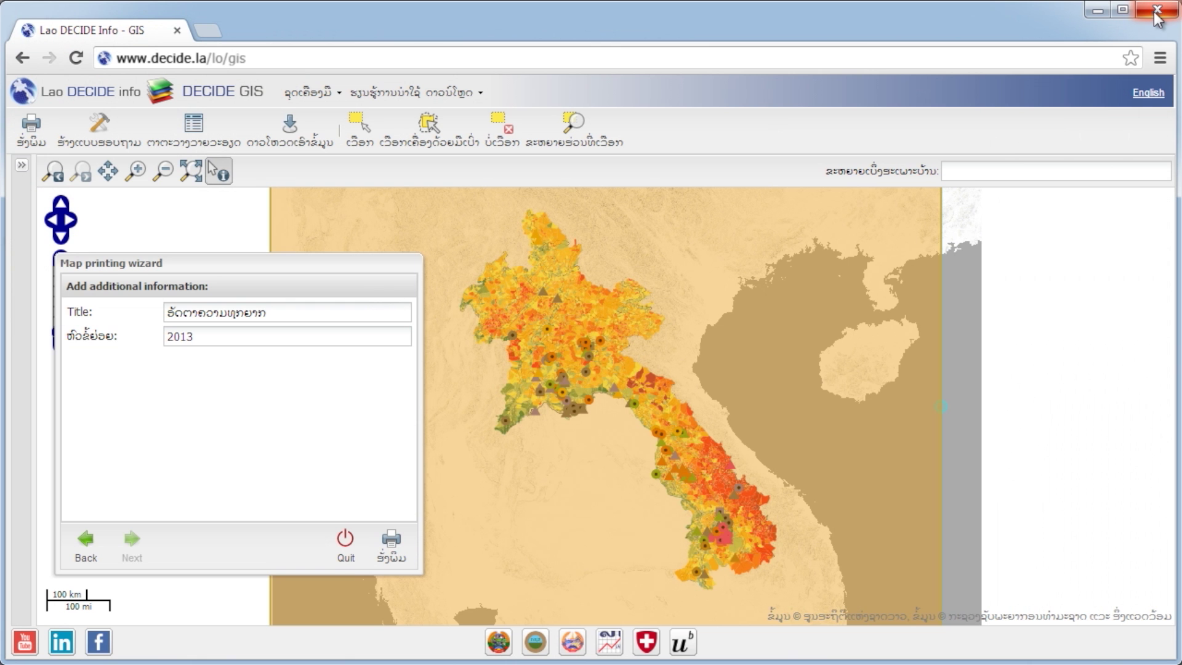
click(346, 554)
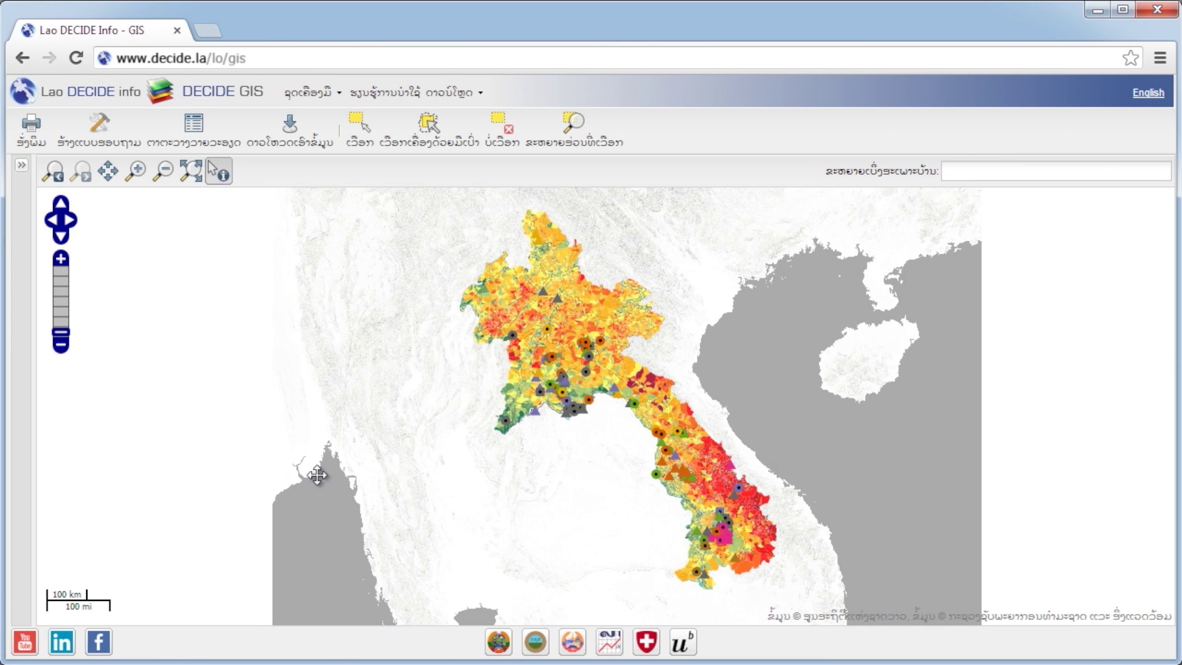
- Export the poverty rate layer's attribute table as a spreadsheet file, and close the table and the download notice
click(200, 128)
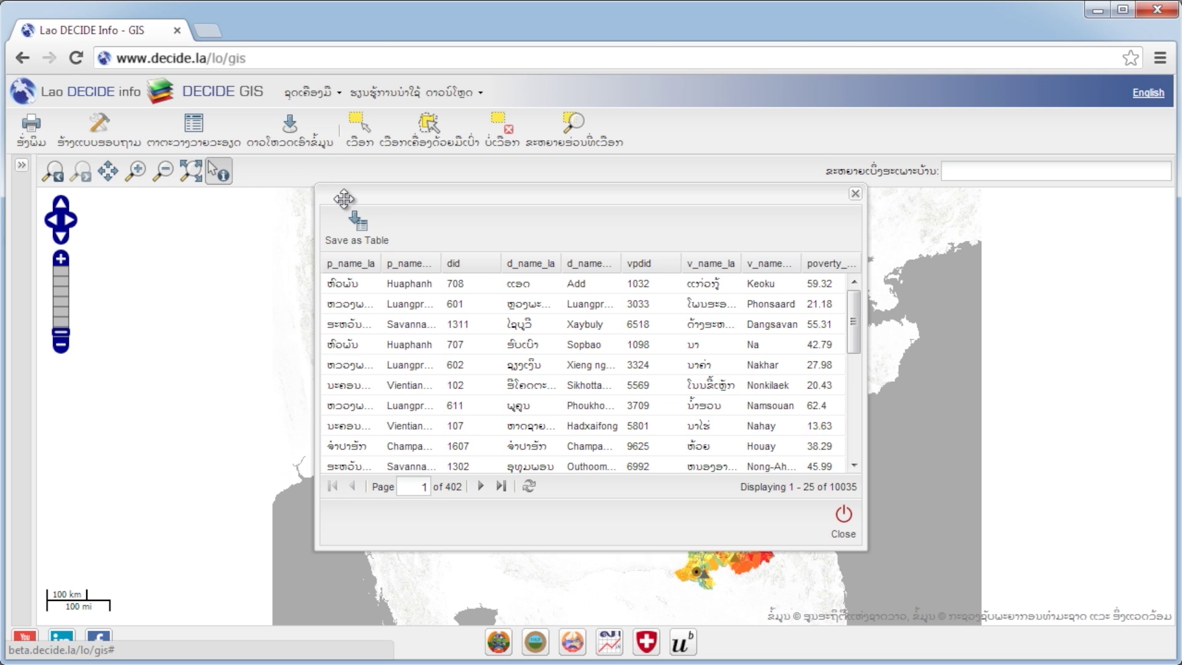
click(360, 236)
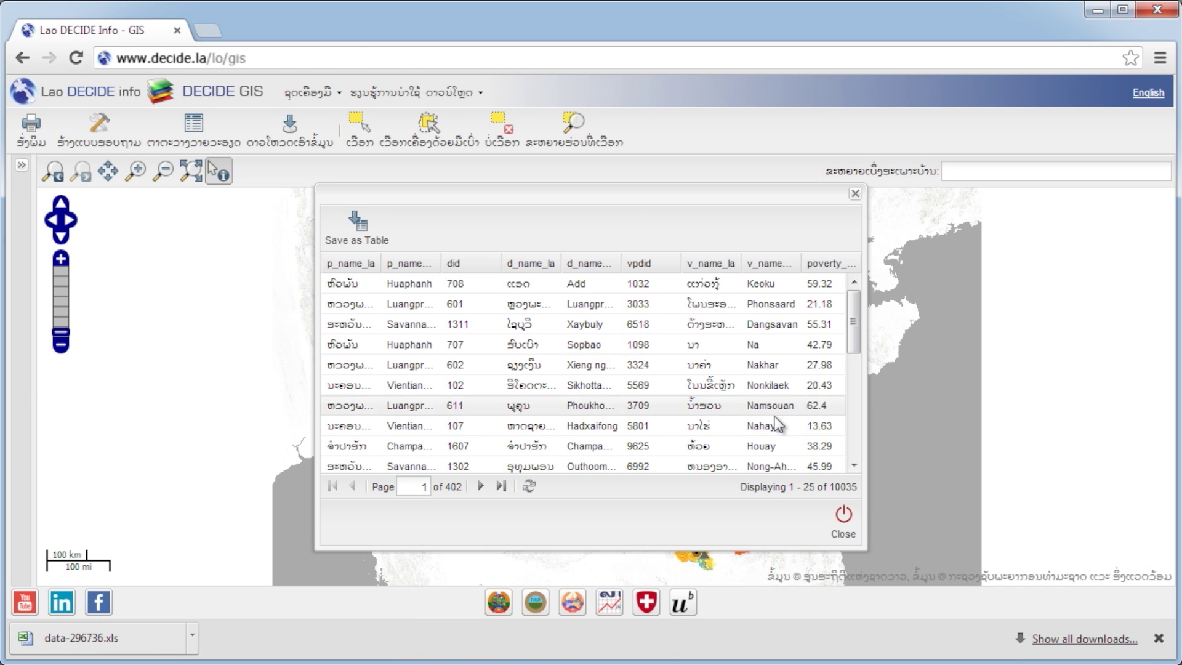
click(843, 517)
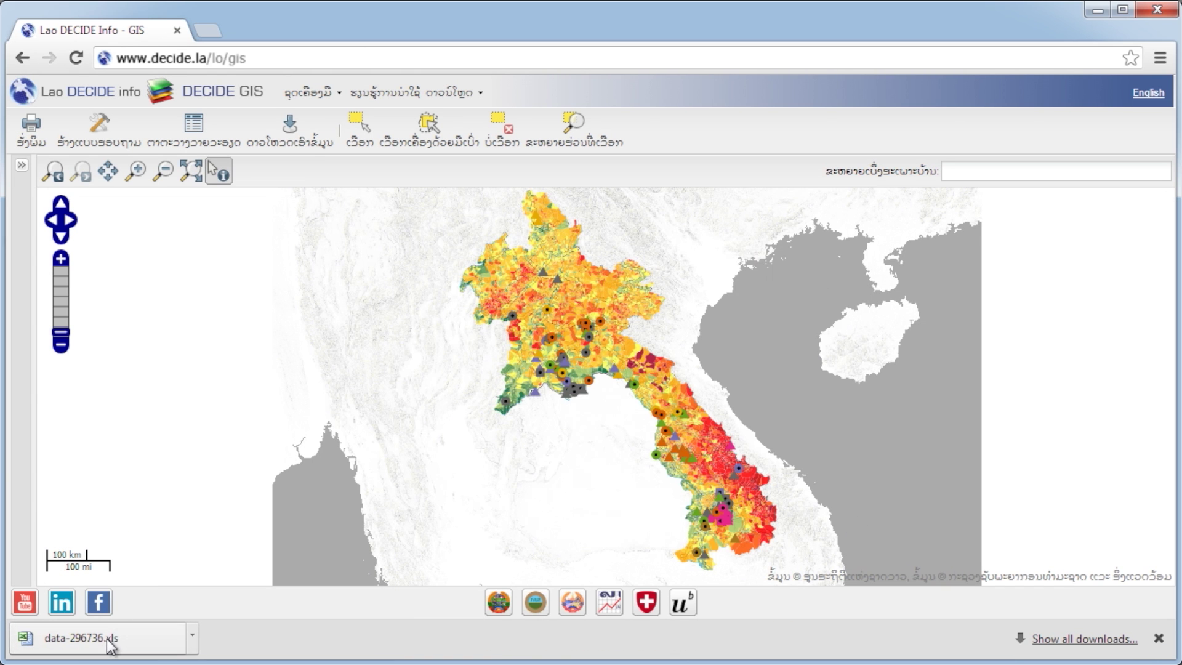
click(1158, 638)
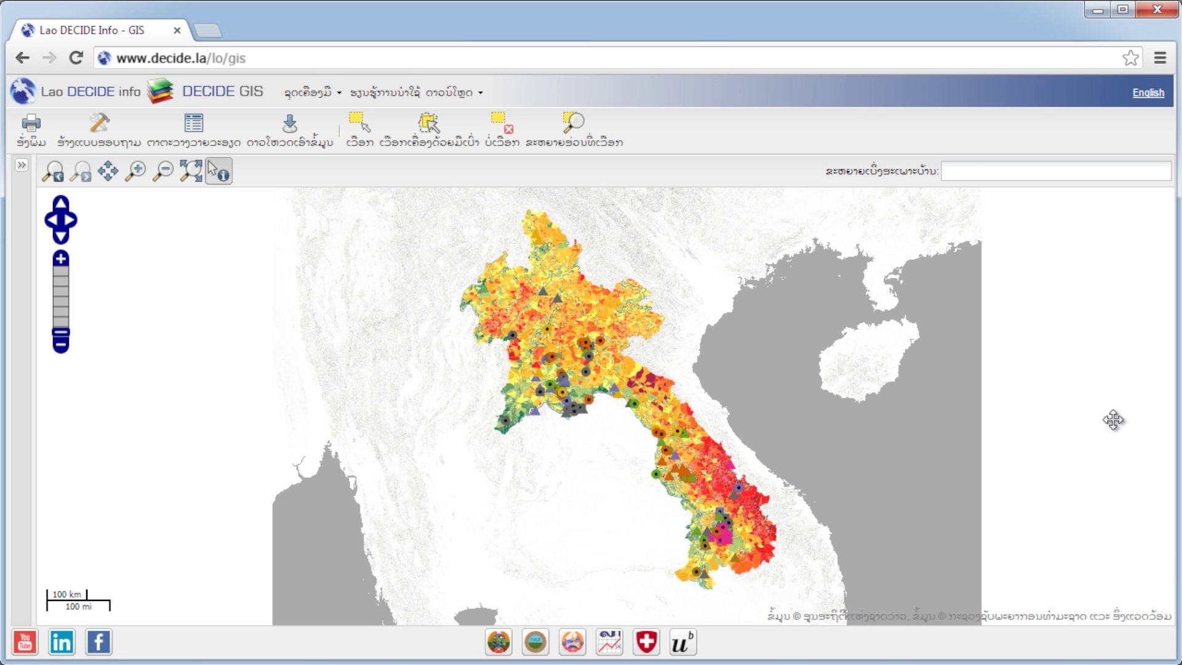
- Query the poverty layer for villages with poverty_incidence greater than 50, select them, and move the query dialog clear of the country
click(98, 129)
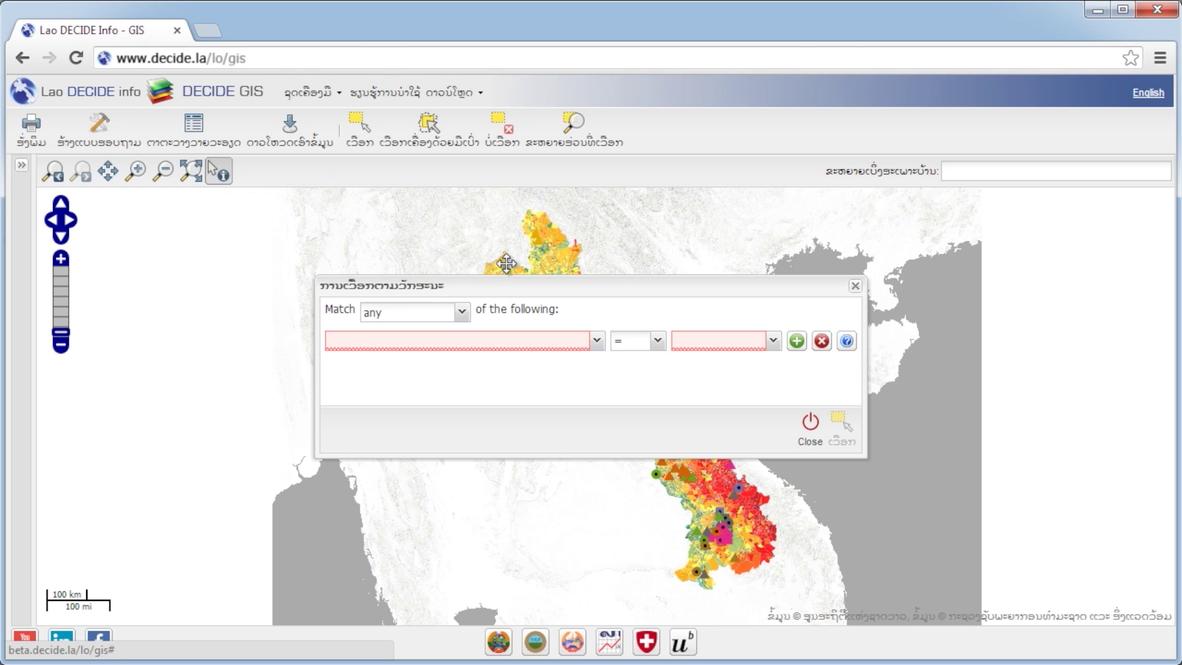
click(596, 341)
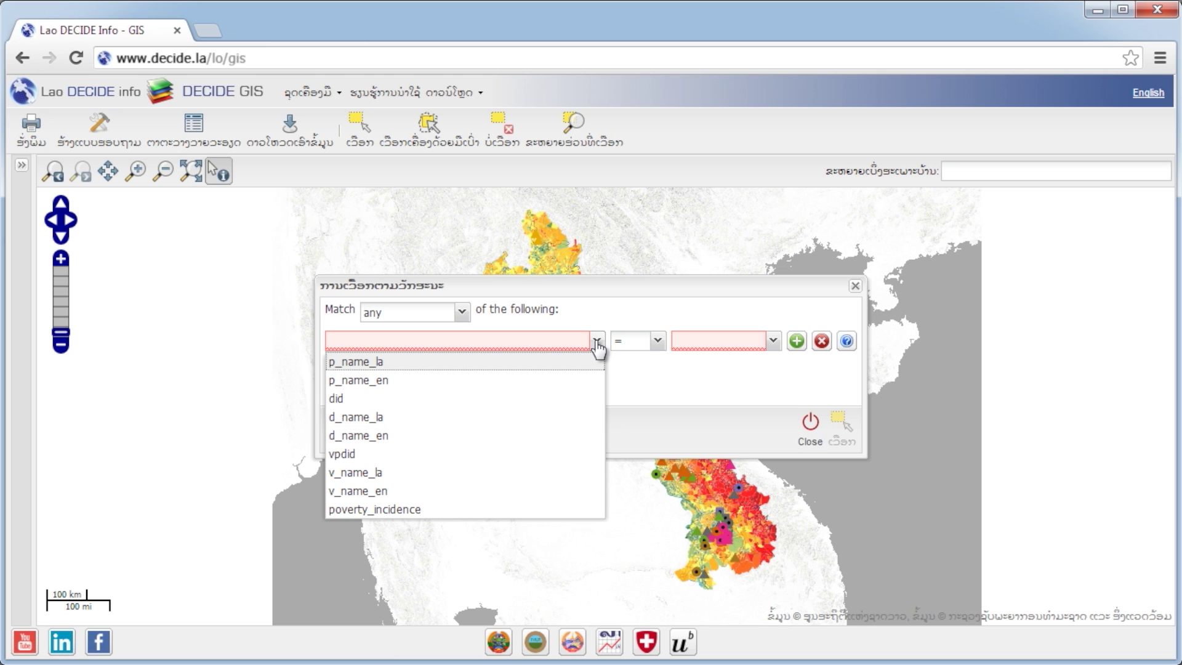
click(572, 511)
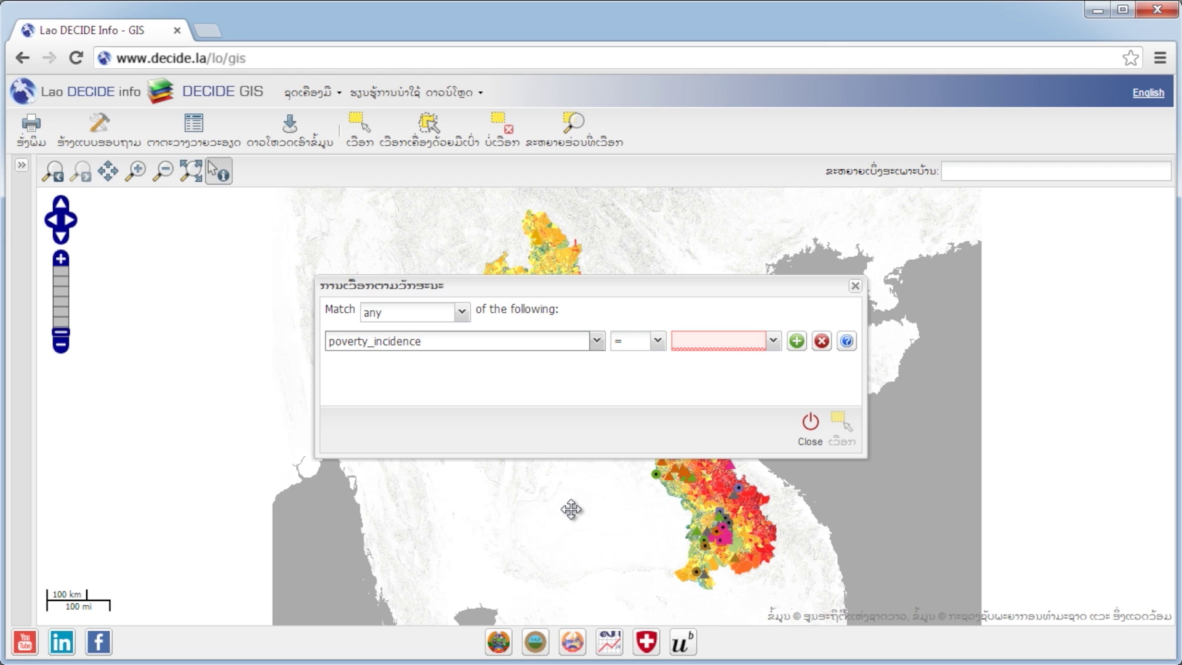
click(657, 342)
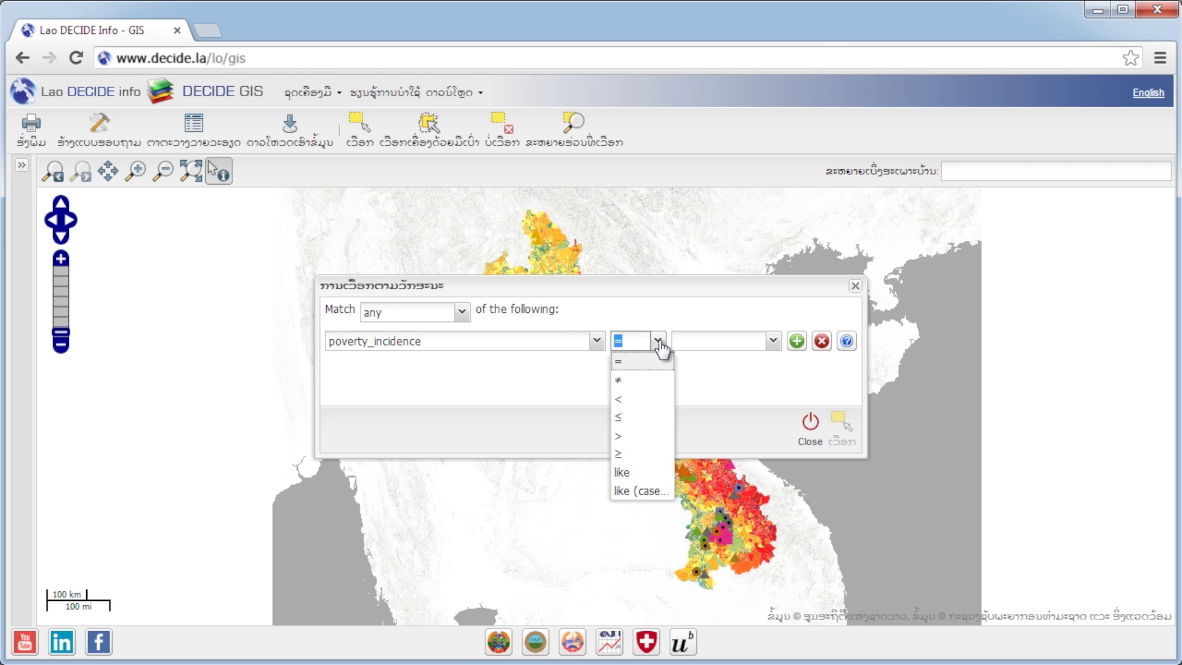
click(647, 435)
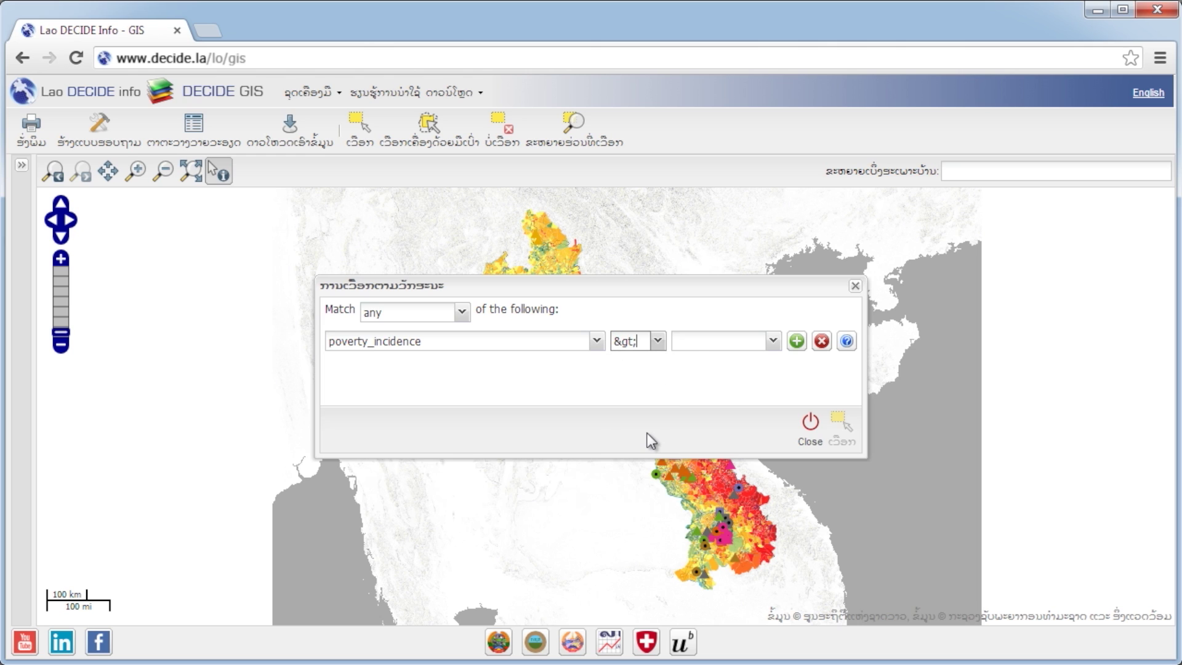
click(718, 342)
text(50)
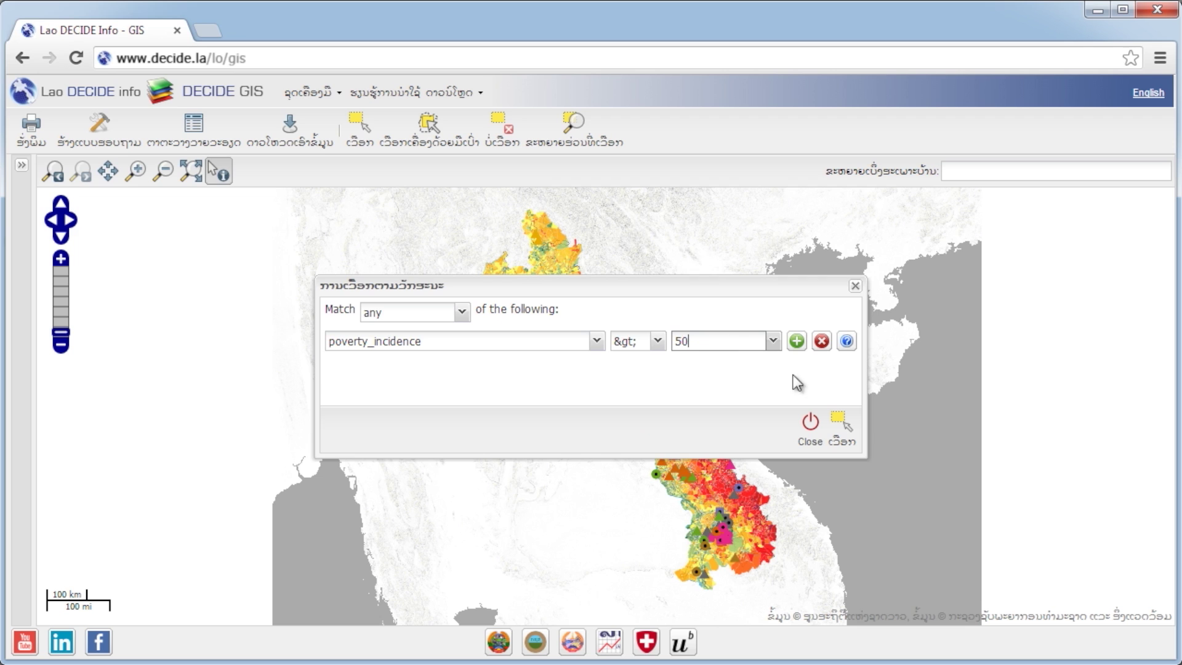
click(847, 428)
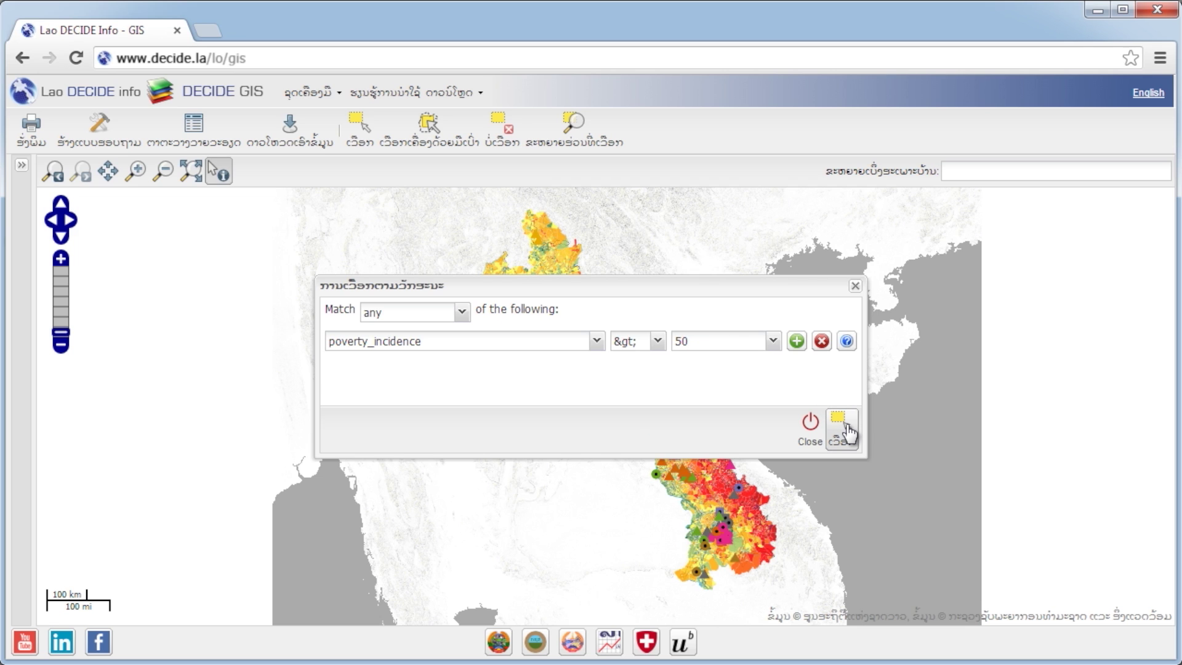
drag(744, 288, 481, 451)
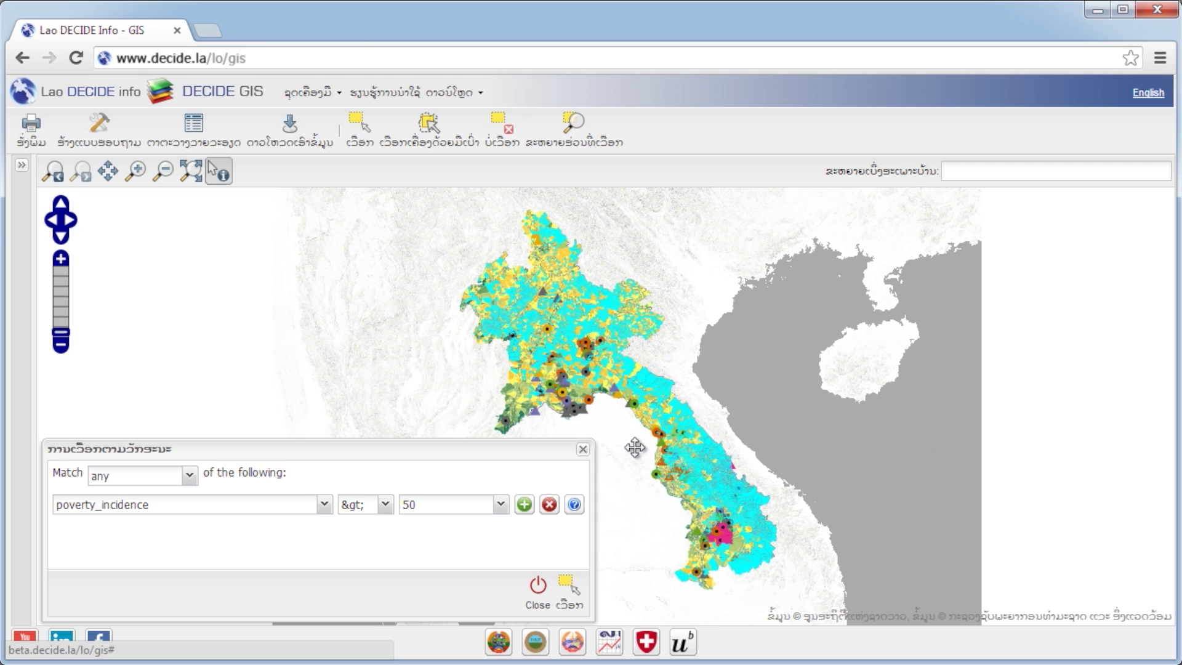
- Add a second condition to the village query: p_name_la equal to ອຸດົມໄຊ
click(524, 504)
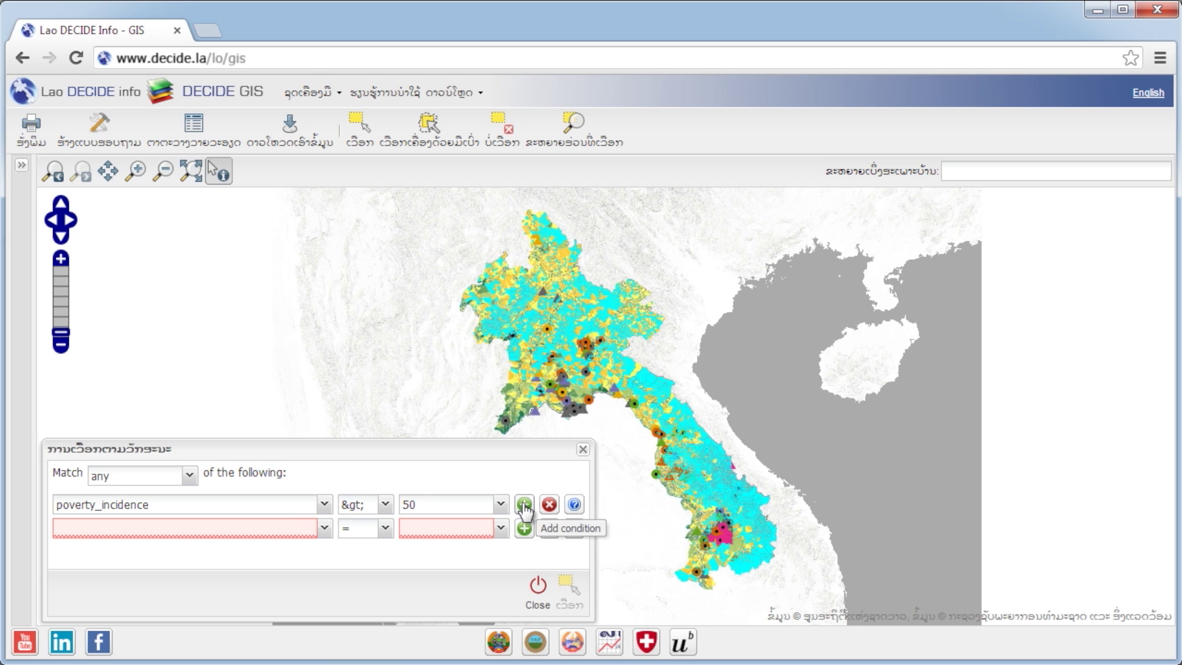
click(325, 528)
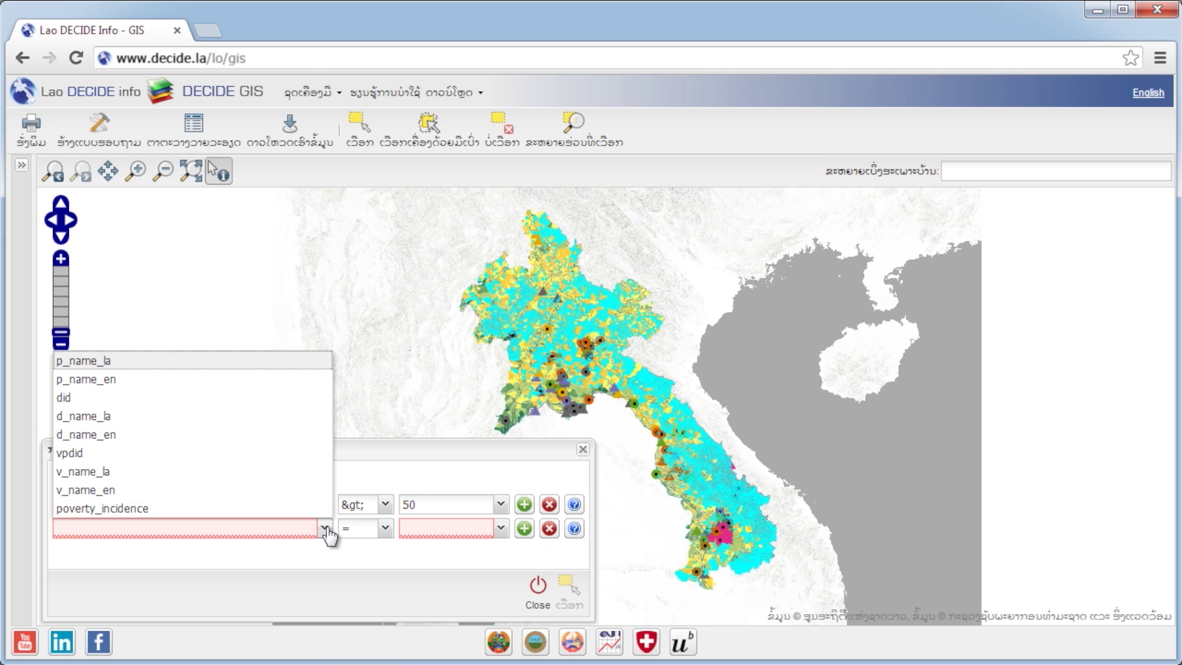
click(254, 362)
click(434, 528)
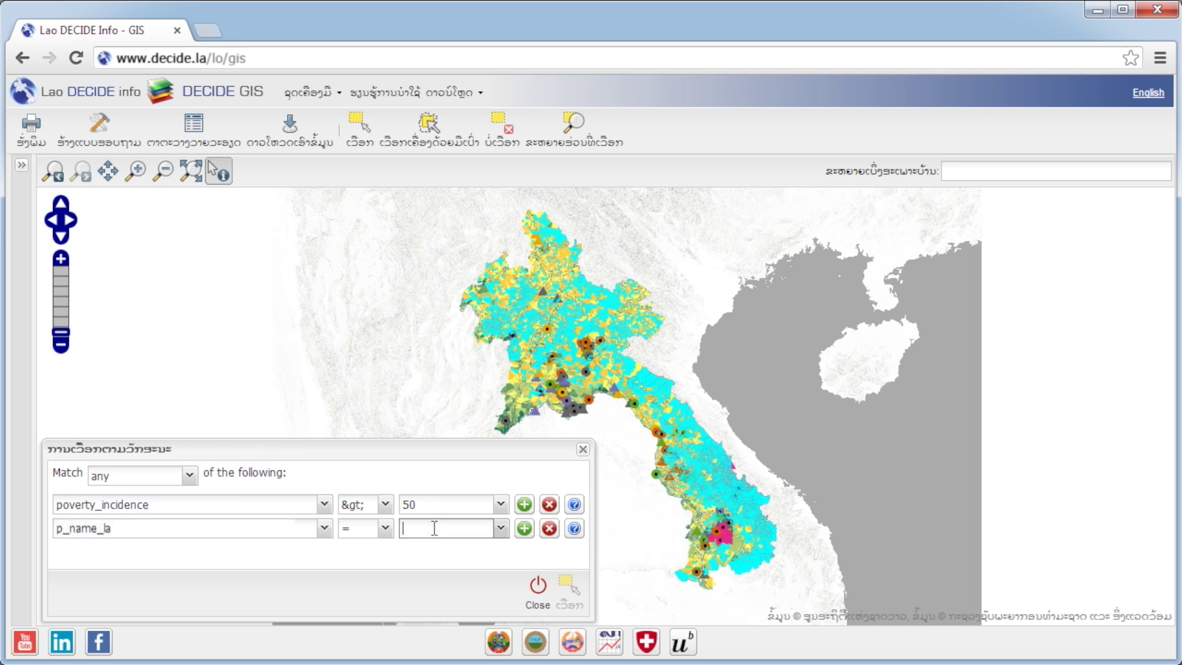
text(ອຸດົມໄຊ)
- Select the villages that match all query conditions, close the query, and review the attribute table of the selection
click(189, 475)
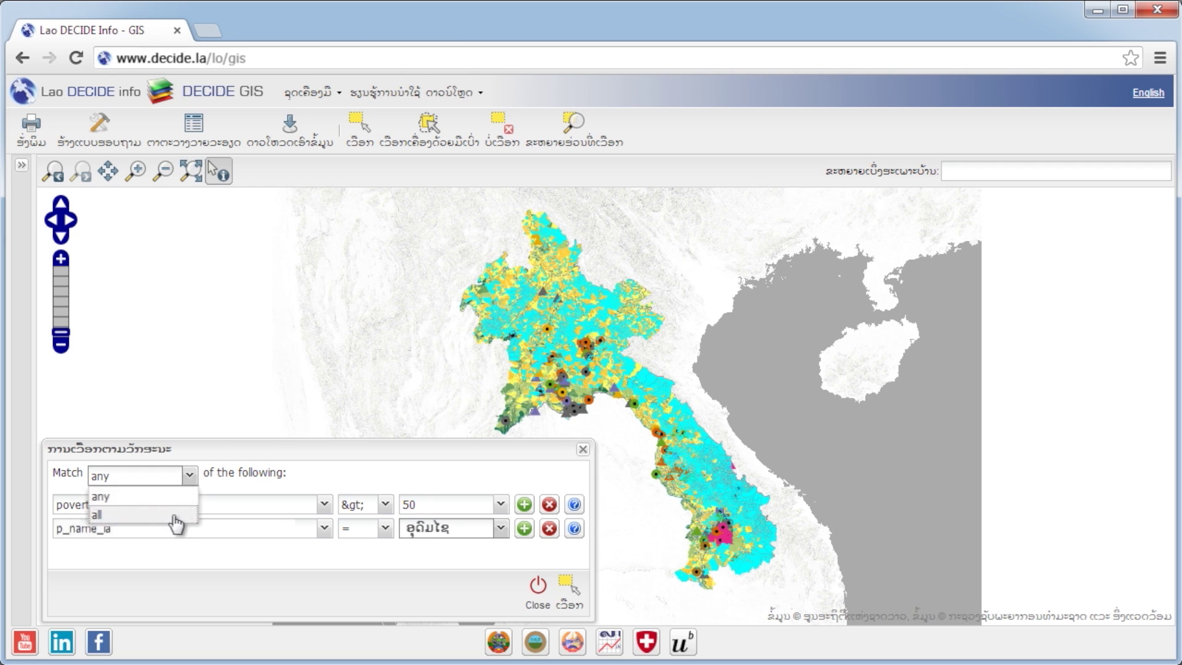
click(177, 514)
click(565, 598)
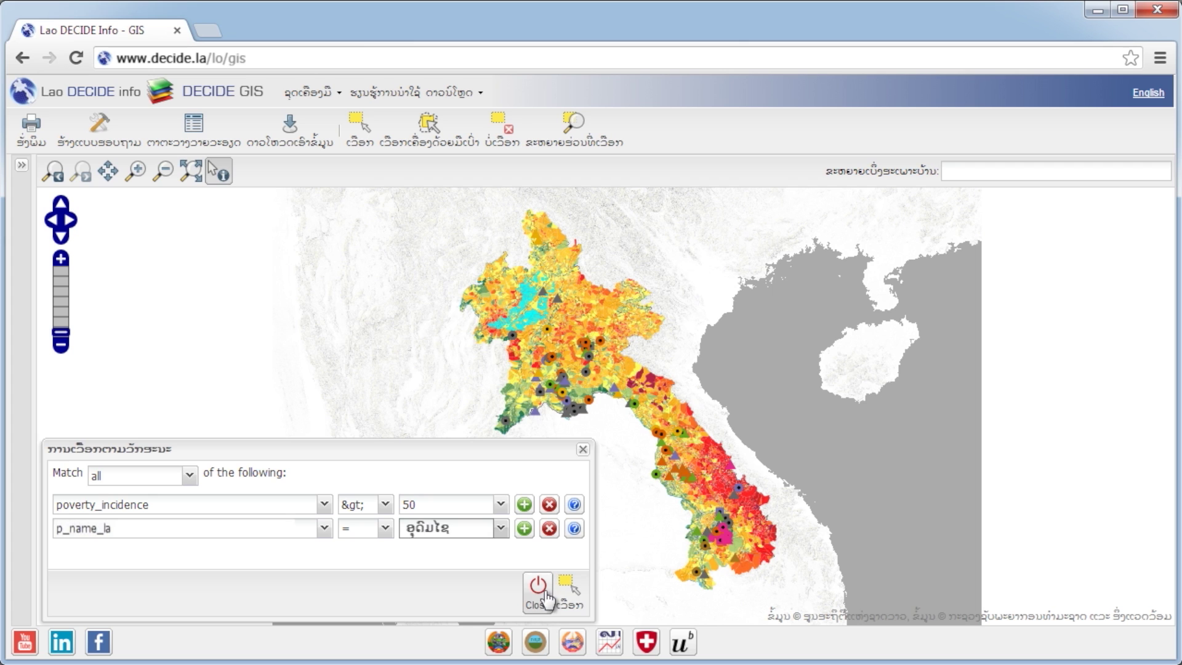
click(537, 587)
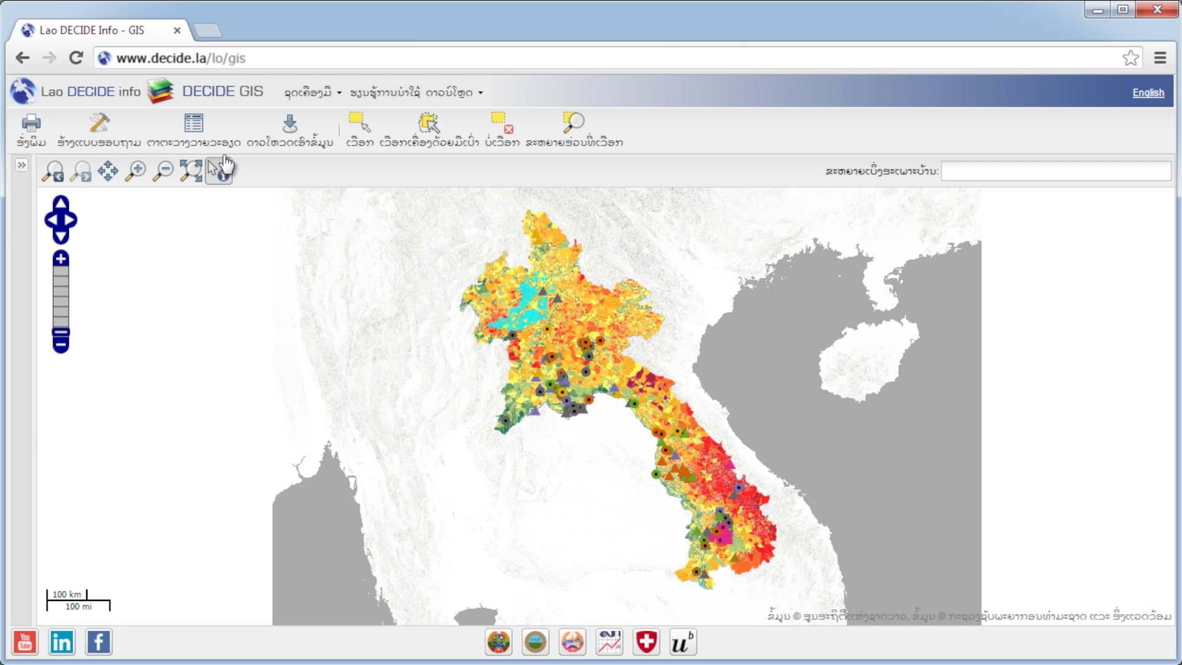
click(192, 130)
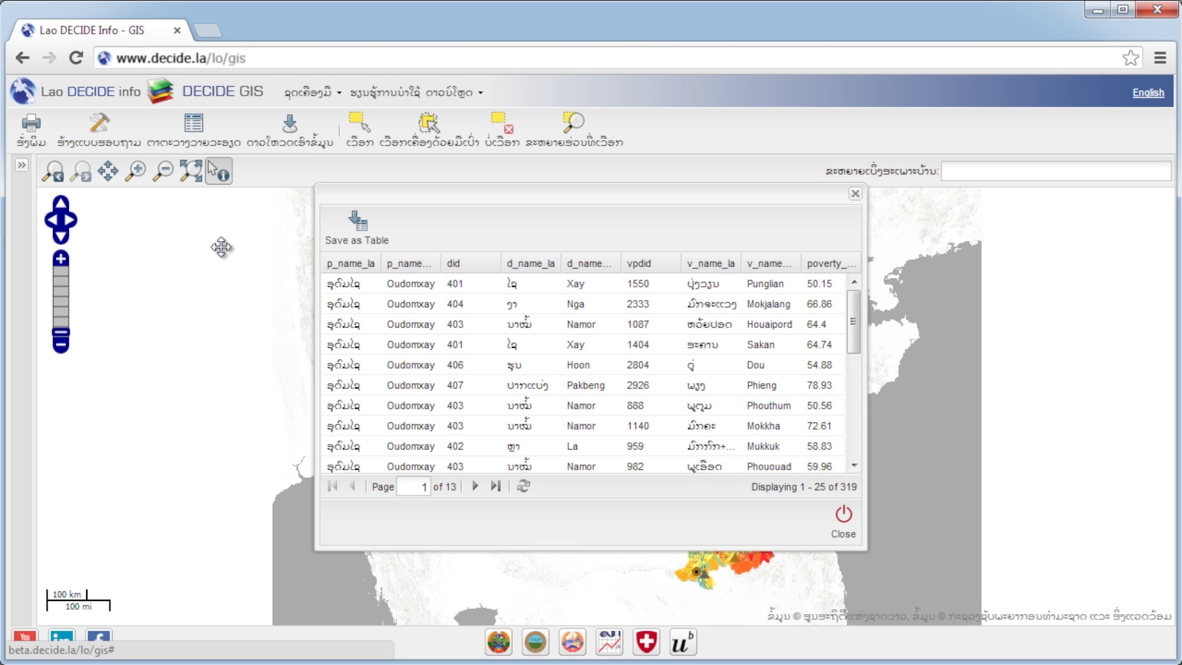
click(840, 519)
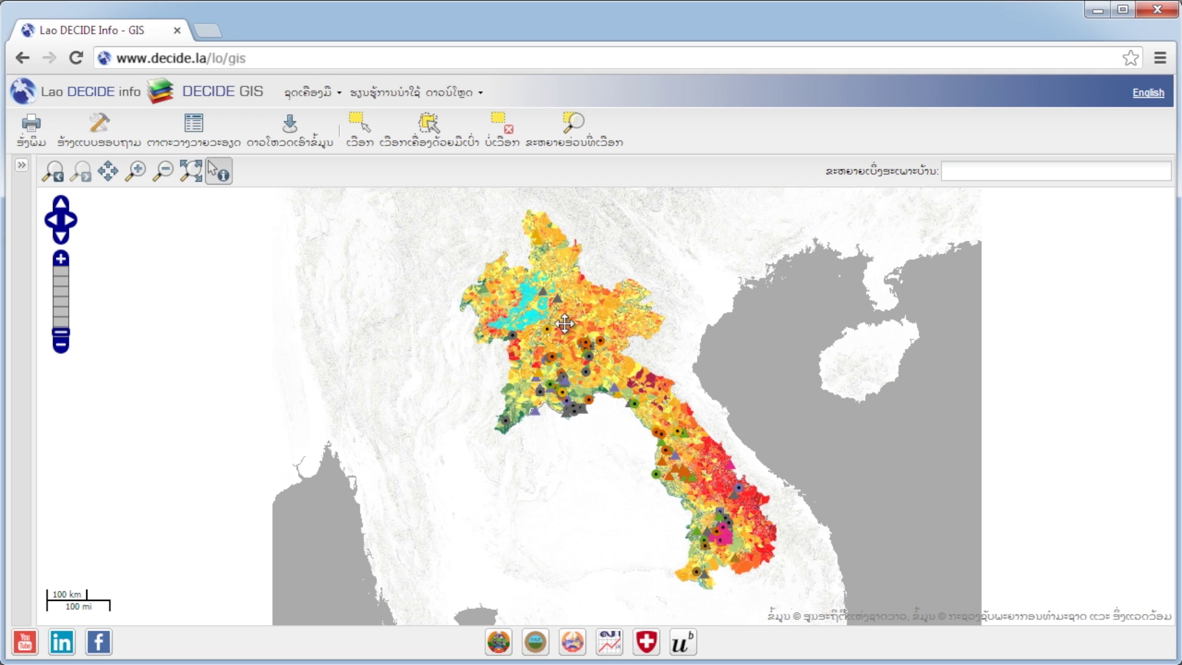
- Select the villages inside a small rectangle in northern Laos directly on the map, and unselect all features
click(359, 131)
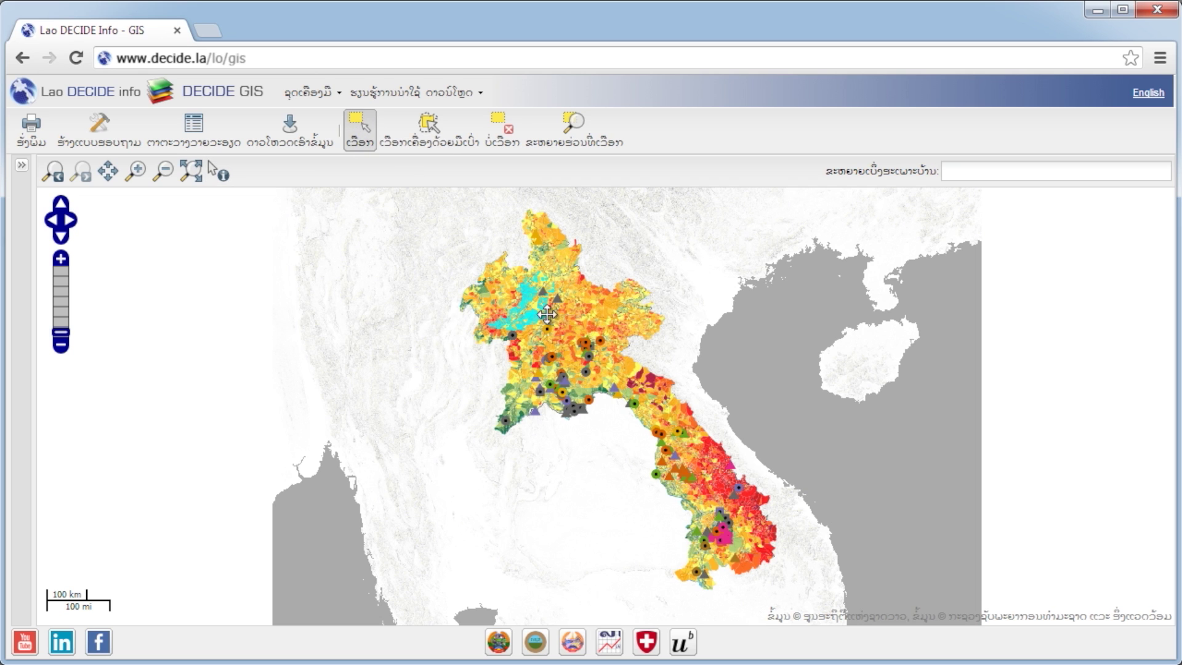
click(573, 340)
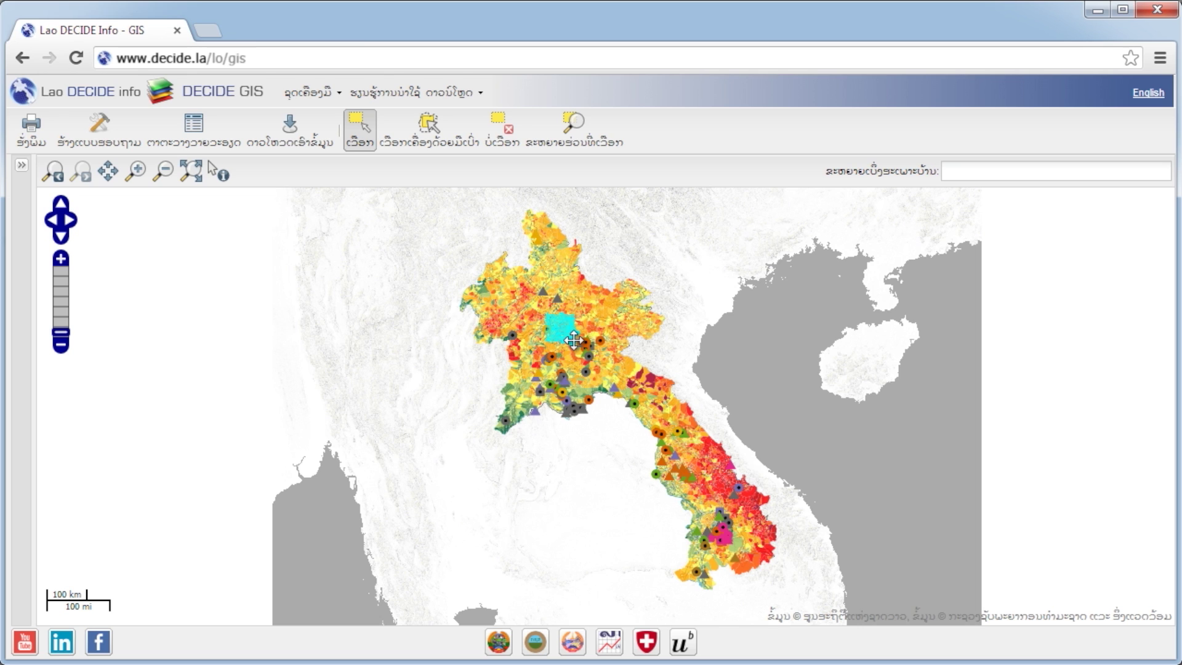
click(515, 139)
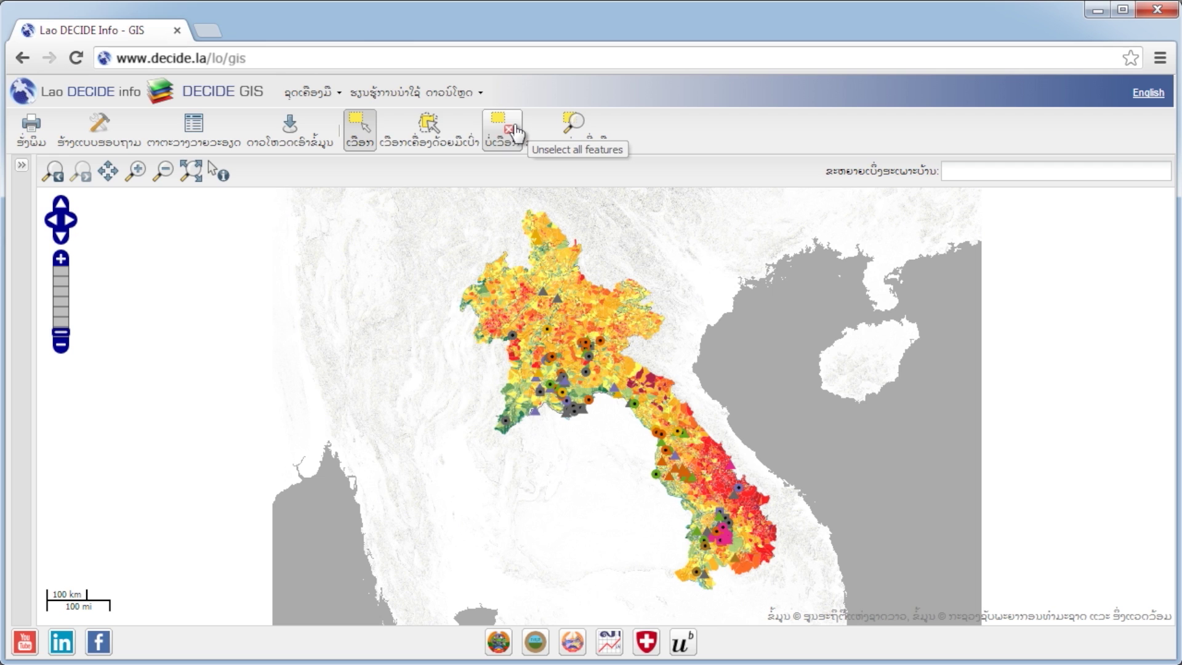
- Select a group of villages in northern Laos by outlining them freehand, and zoom the map to the selection
click(442, 136)
mouse_move(538, 305)
mouse_down()
mouse_move(579, 306)
mouse_move(580, 329)
mouse_move(556, 360)
mouse_move(525, 347)
mouse_move(510, 311)
mouse_move(534, 327)
mouse_up()
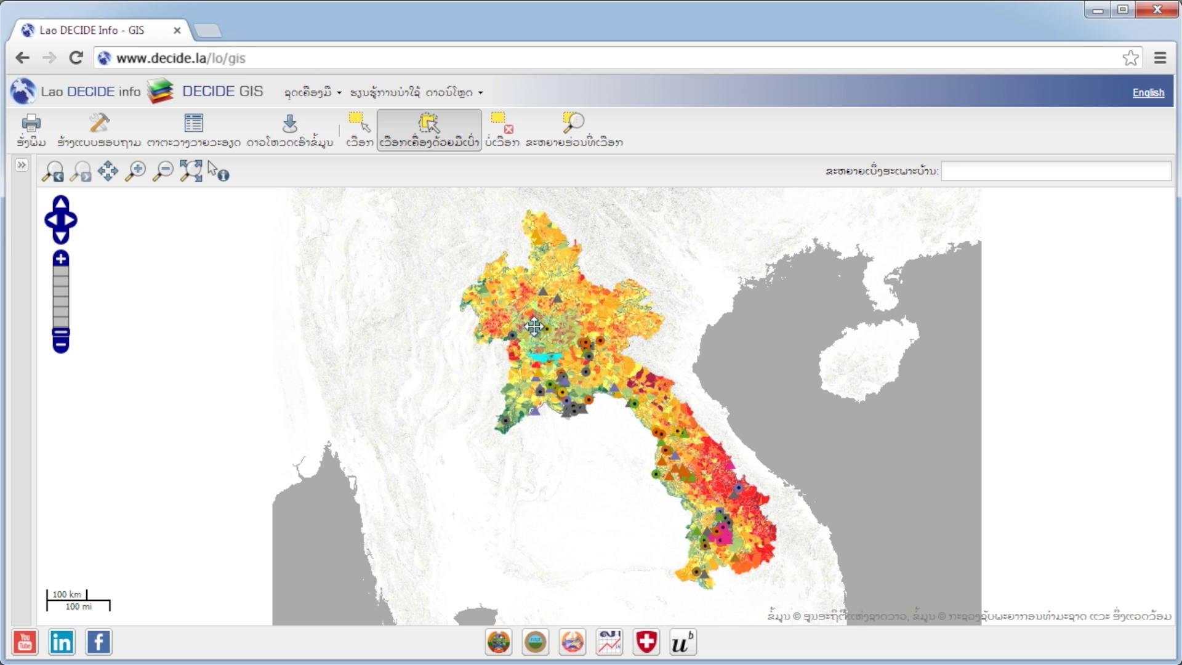
click(575, 138)
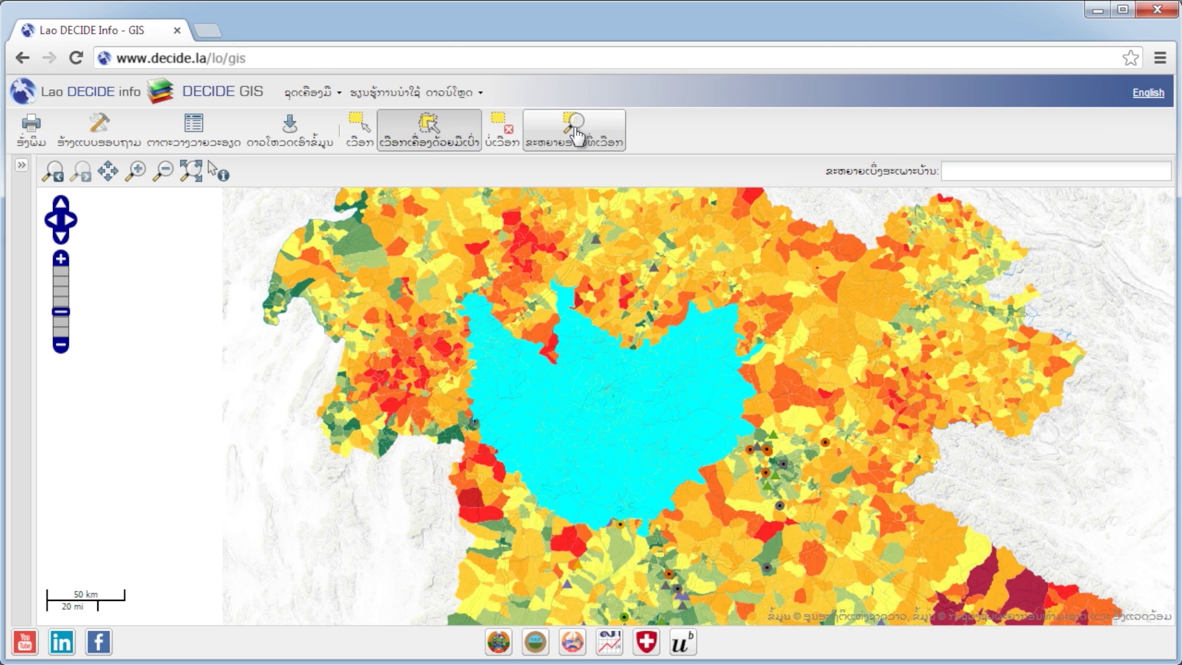
- Export the attribute table of the freehand-selected villages as a spreadsheet file
click(292, 122)
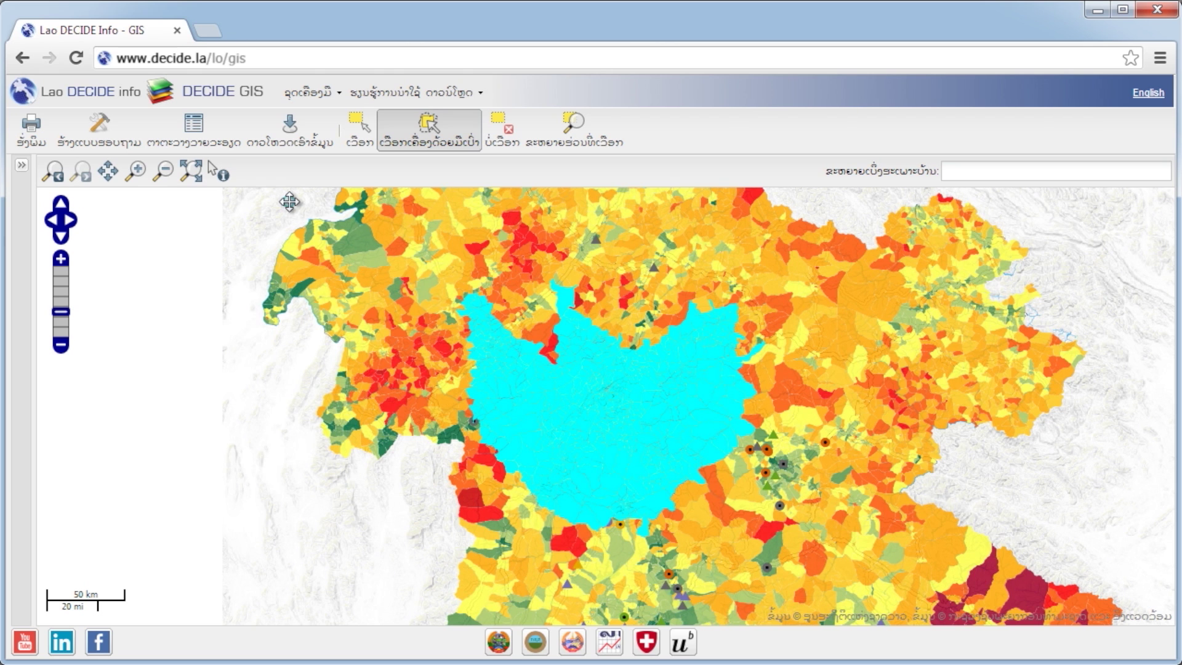
click(192, 132)
click(356, 219)
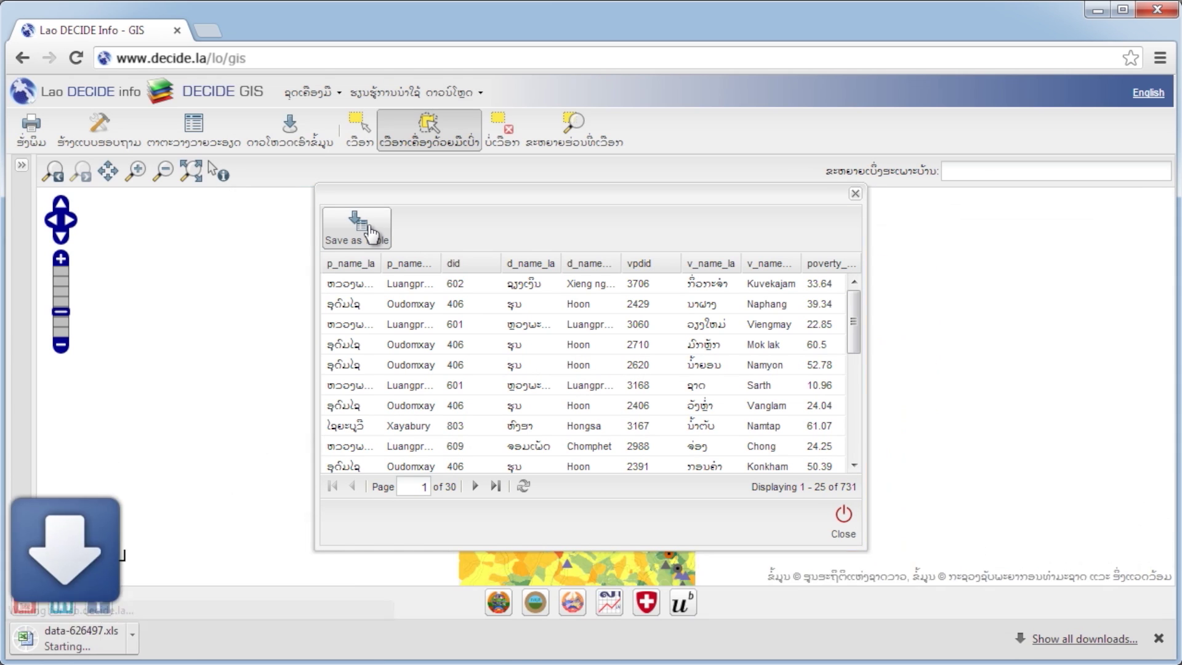